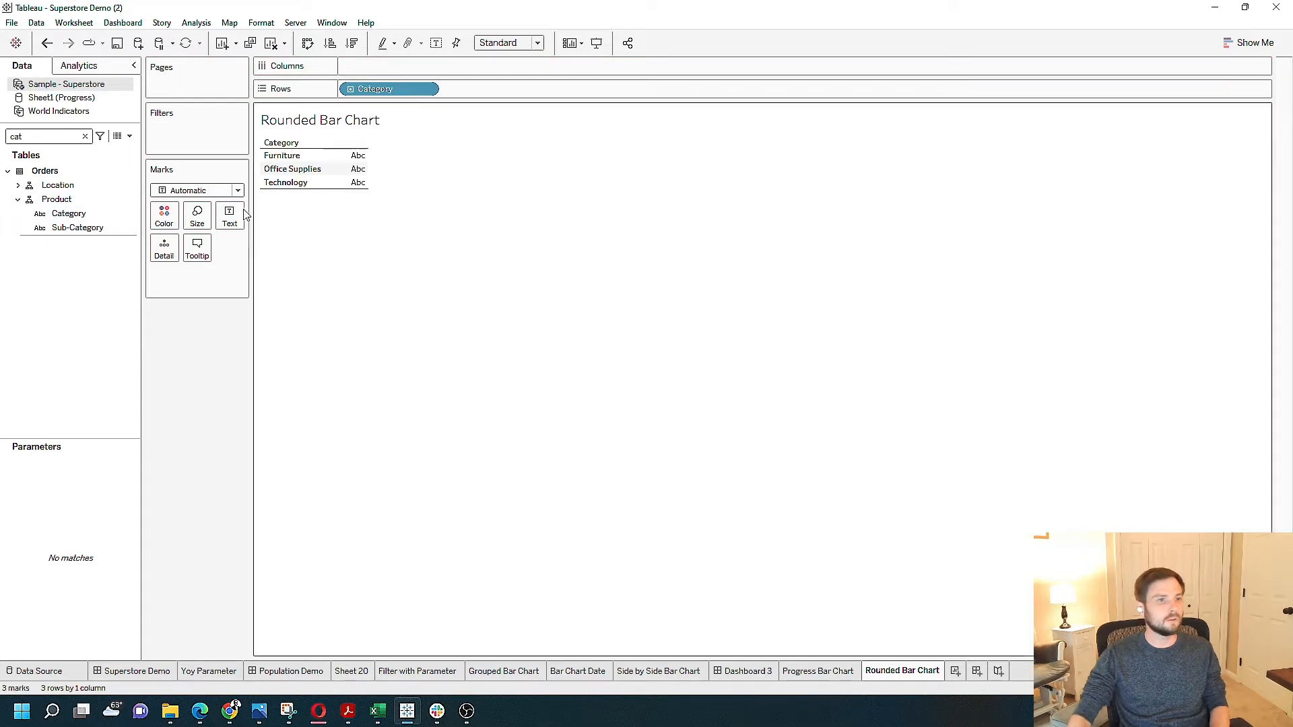
Break the rows down by Sub-Category within Category and add Sales as the column measure
{"action": "left_click_drag", "start_coordinate": [78, 228], "coordinate": [501, 91]}
{"action": "double_click", "coordinate": [16, 136]}
{"action": "type", "text": "sa"}
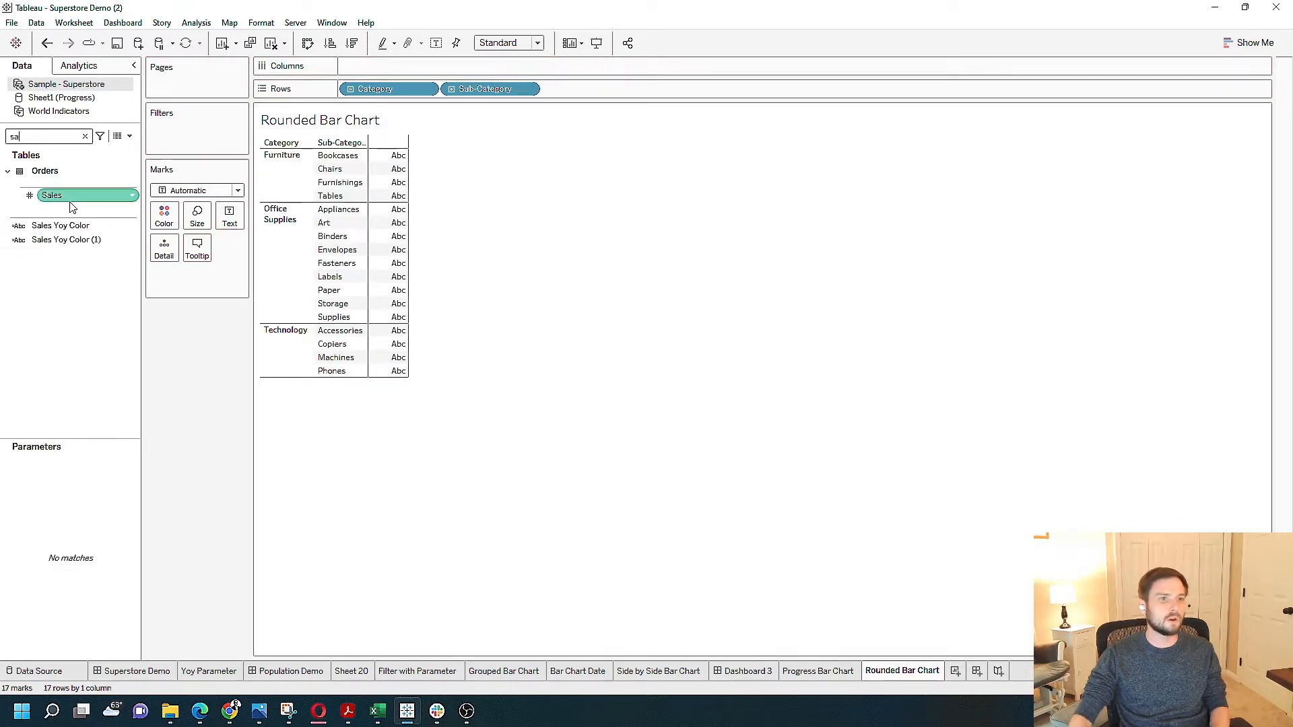
{"action": "left_click_drag", "start_coordinate": [51, 195], "coordinate": [397, 68]}
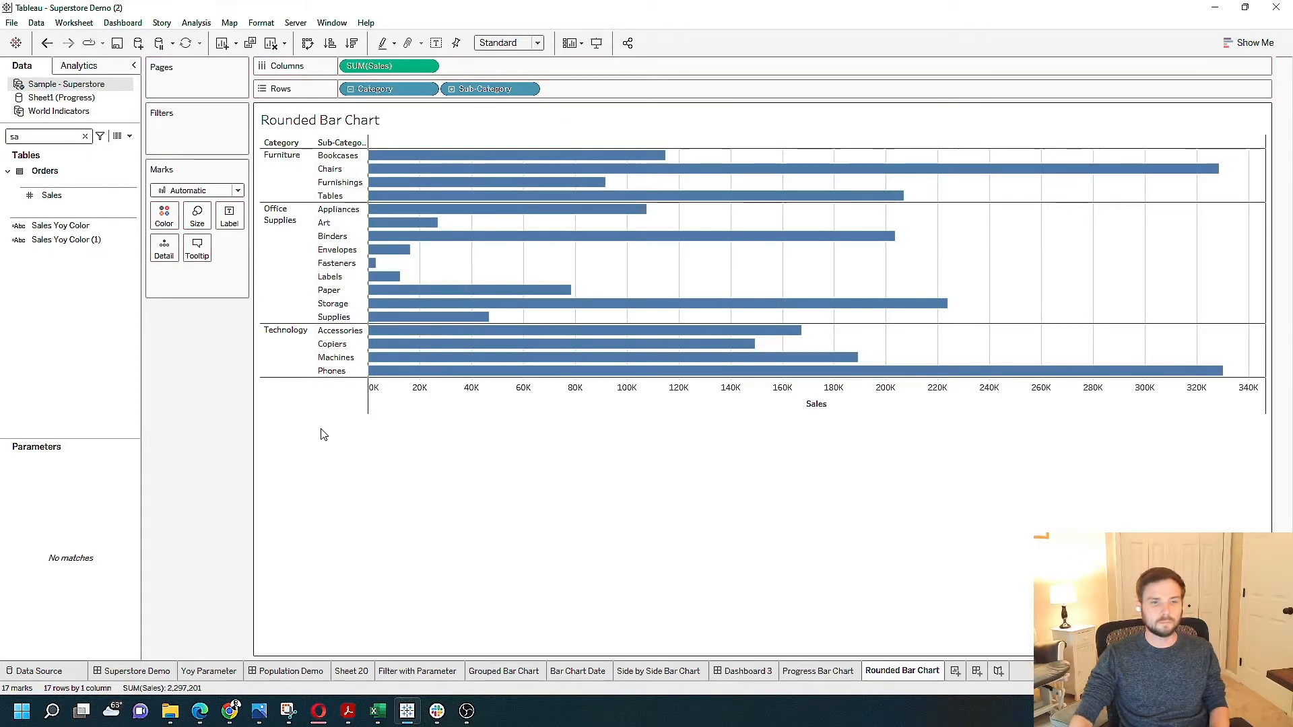
Sort the sub-categories in descending order by sales and fit the chart to Entire View
{"action": "left_click", "coordinate": [351, 43]}
{"action": "left_click", "coordinate": [512, 42]}
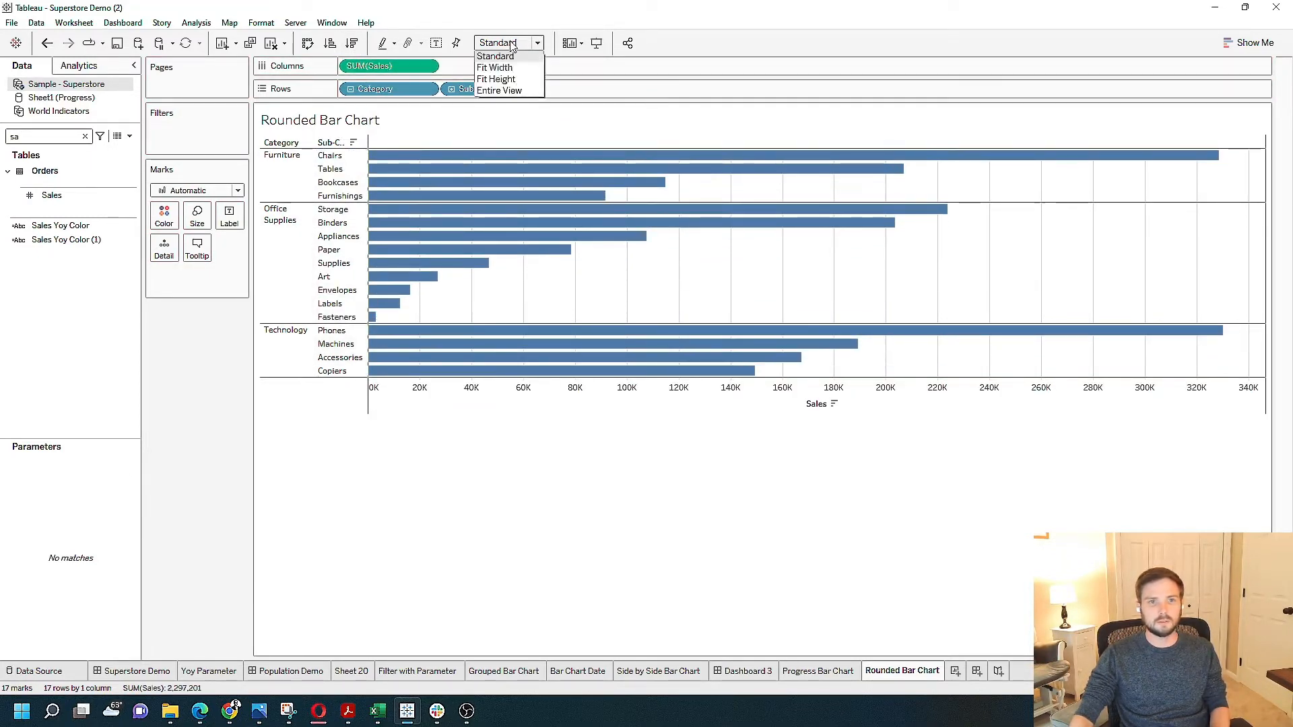
{"action": "left_click", "coordinate": [513, 93]}
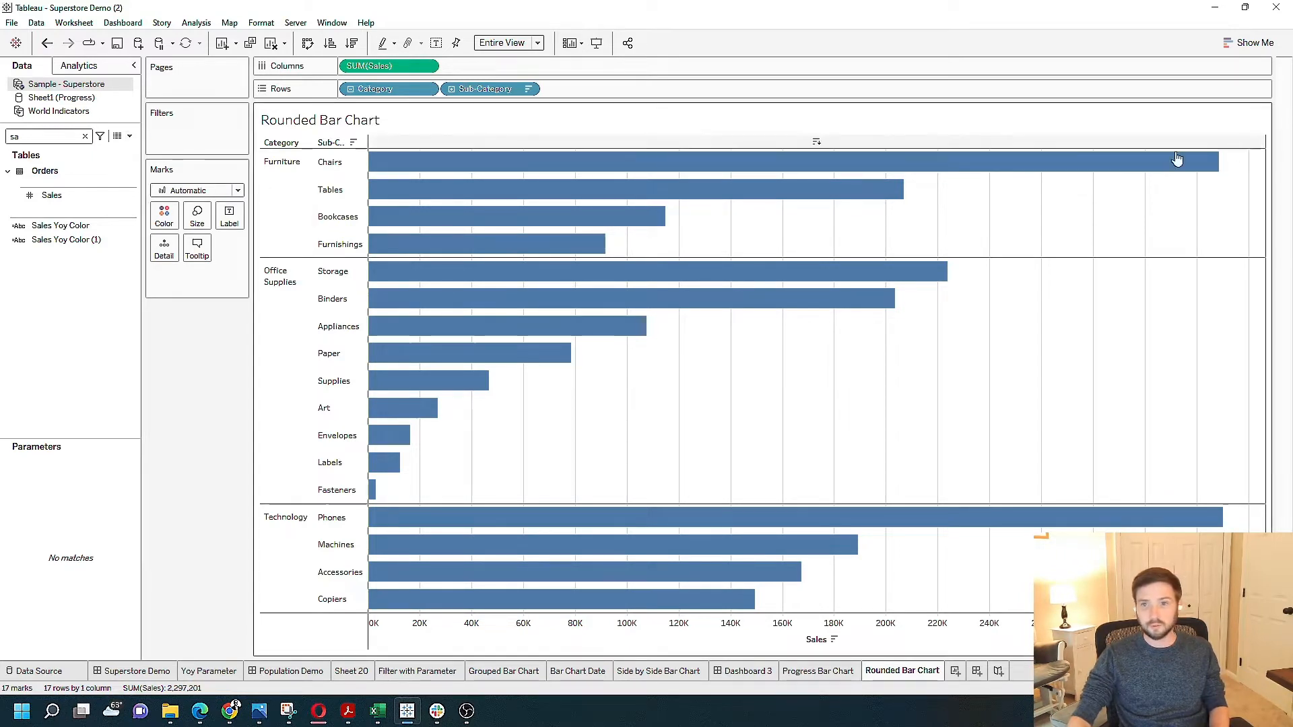
{"action": "mouse_move", "coordinate": [1222, 172]}
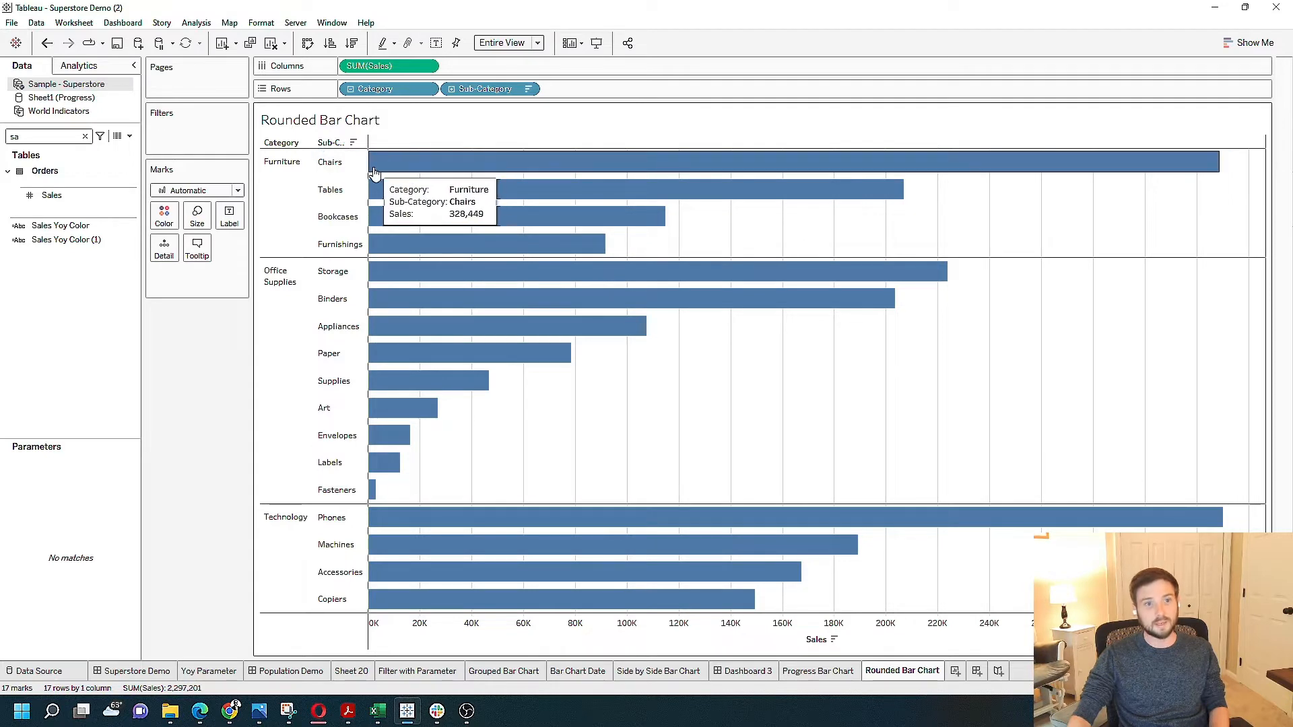
{"action": "mouse_move", "coordinate": [375, 195]}
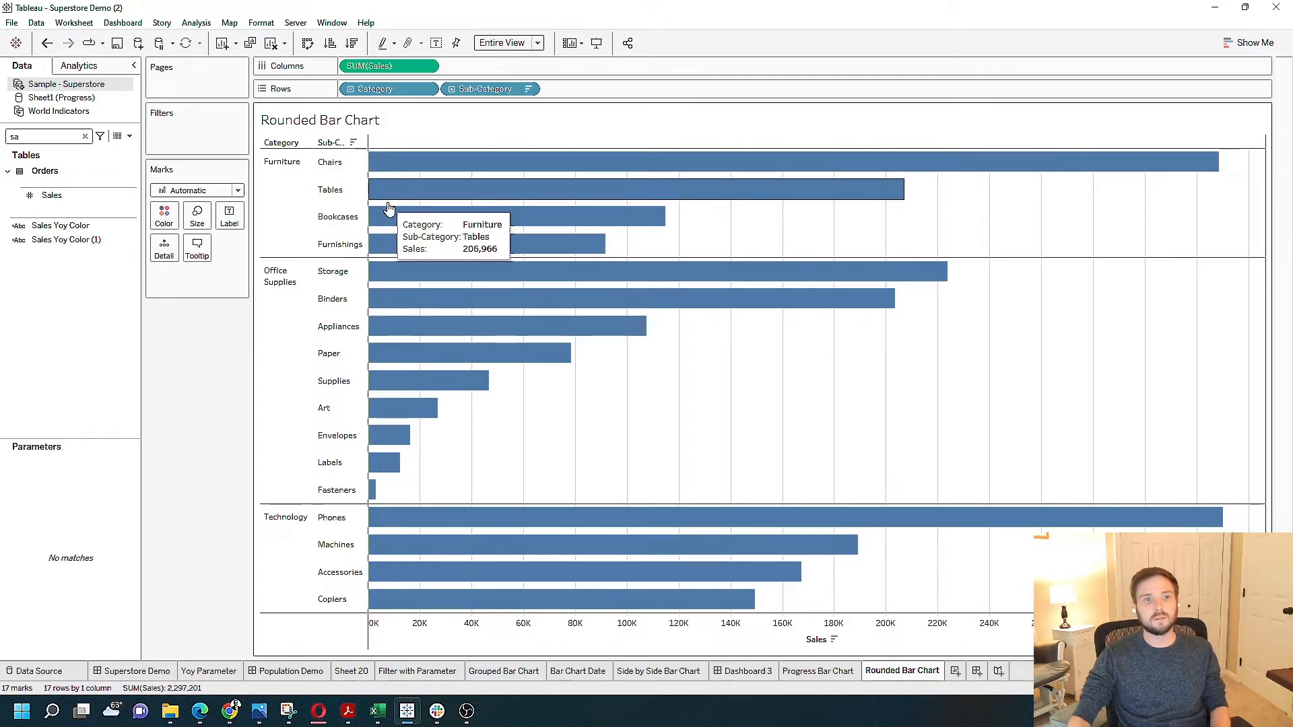
Create a calculated field named Min(0) with the formula min(0)
{"action": "left_click", "coordinate": [130, 136]}
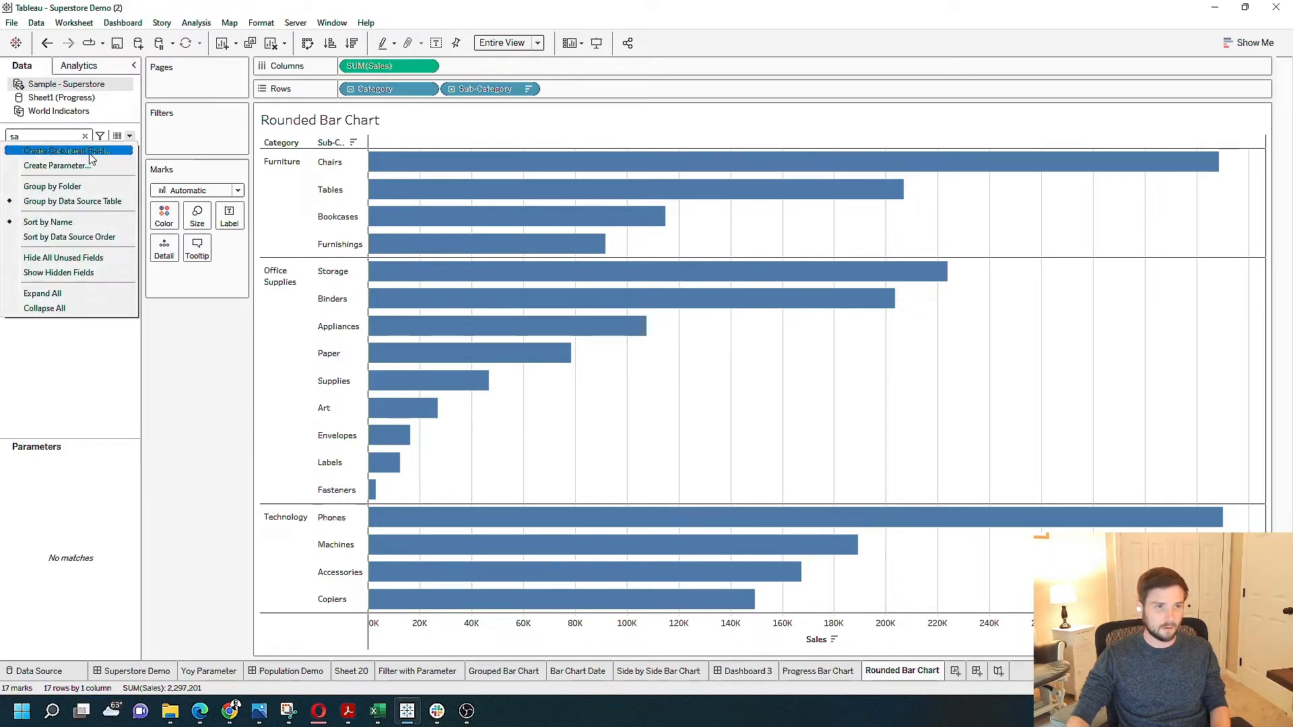
{"action": "left_click", "coordinate": [92, 152]}
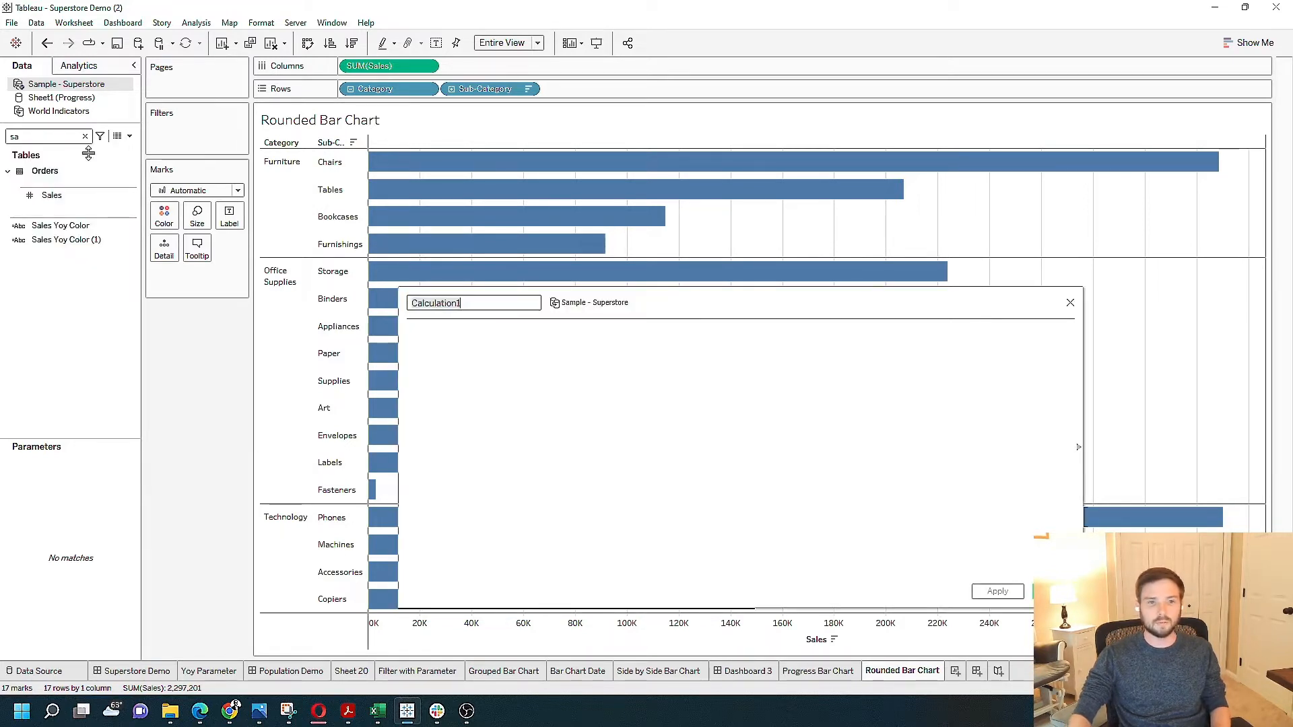
{"action": "type", "text": "Min"}
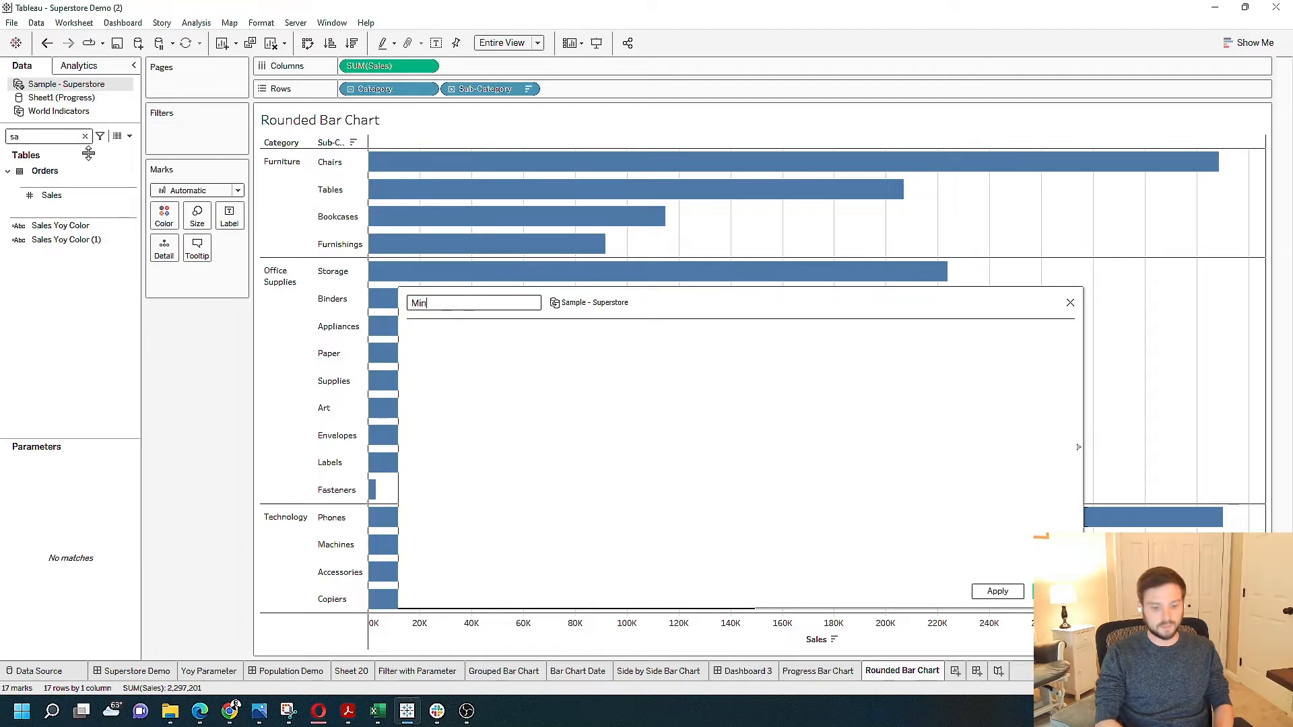
{"action": "type", "text": "()"}
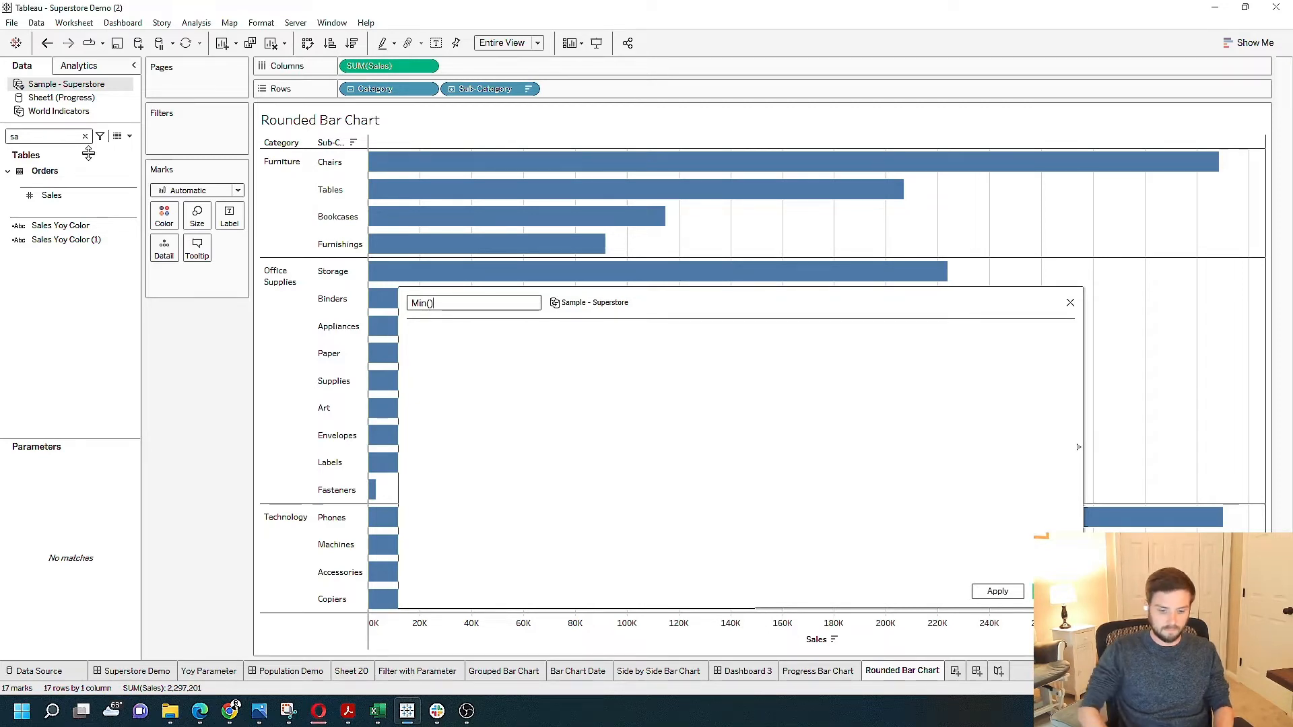
{"action": "type", "text": "0"}
{"action": "key", "text": "Tab"}
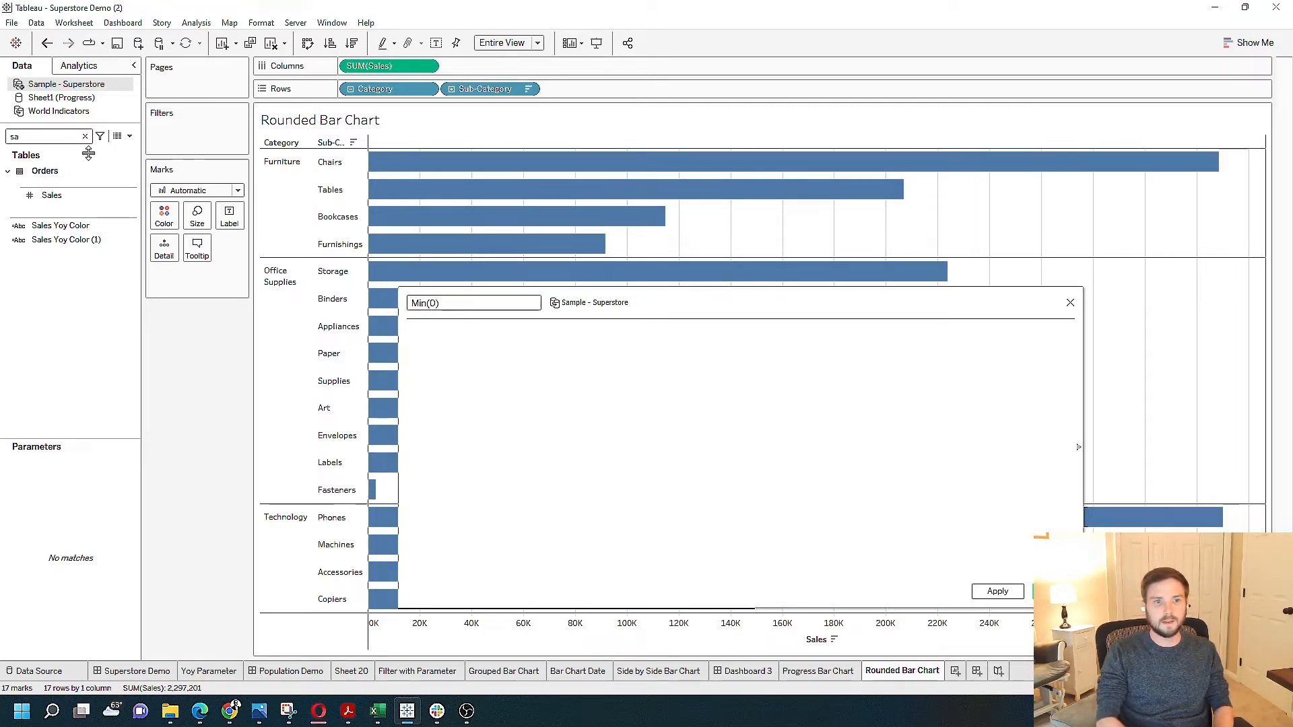
{"action": "type", "text": "min(0)"}
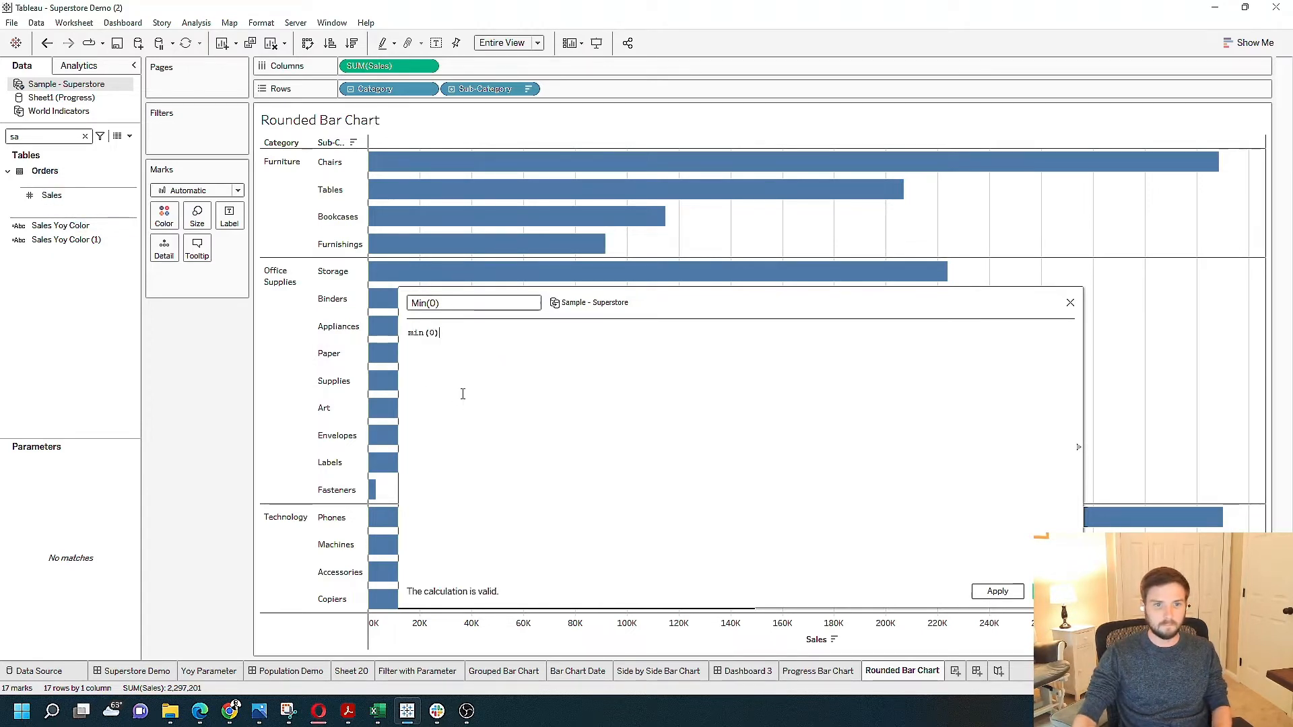
{"action": "left_click", "coordinate": [1010, 595]}
{"action": "left_click", "coordinate": [1054, 592]}
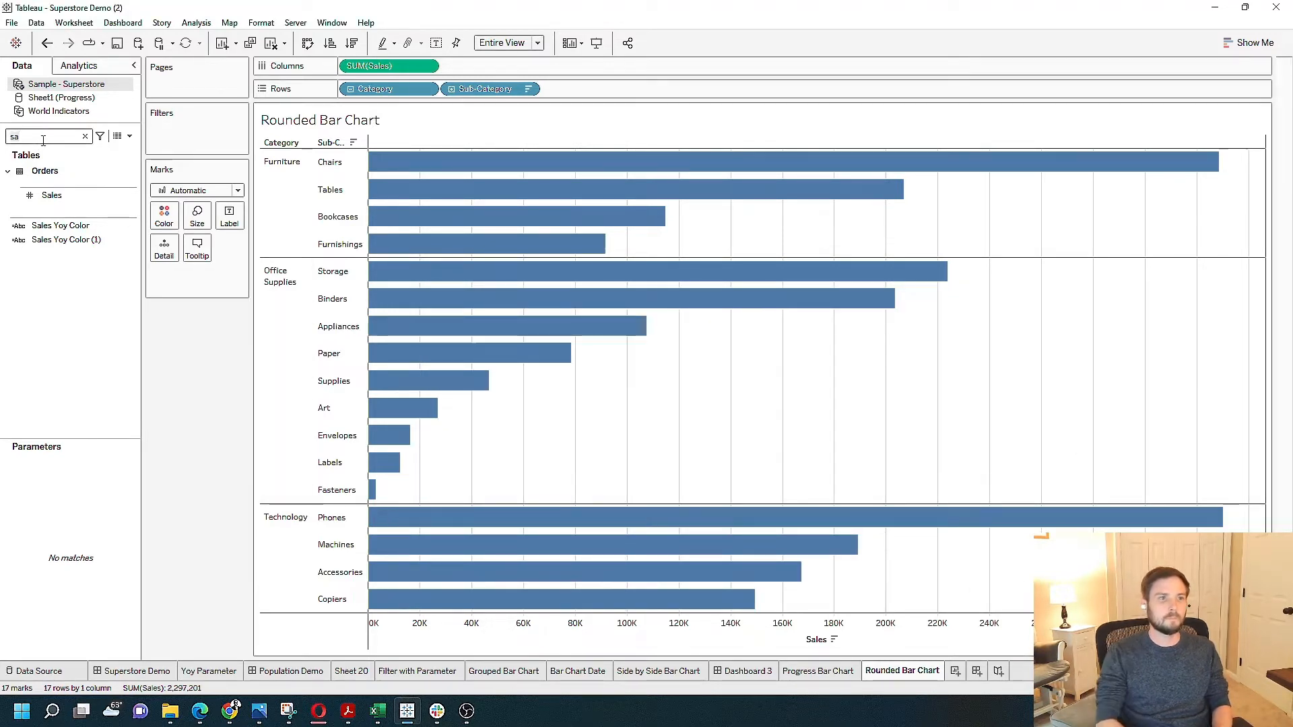
Find the Min(0) field and add it to Columns after SUM(Sales)
{"action": "key", "text": "BackSpace"}
{"action": "key", "text": "BackSpace"}
{"action": "type", "text": "min"}
{"action": "left_click", "coordinate": [70, 181]}
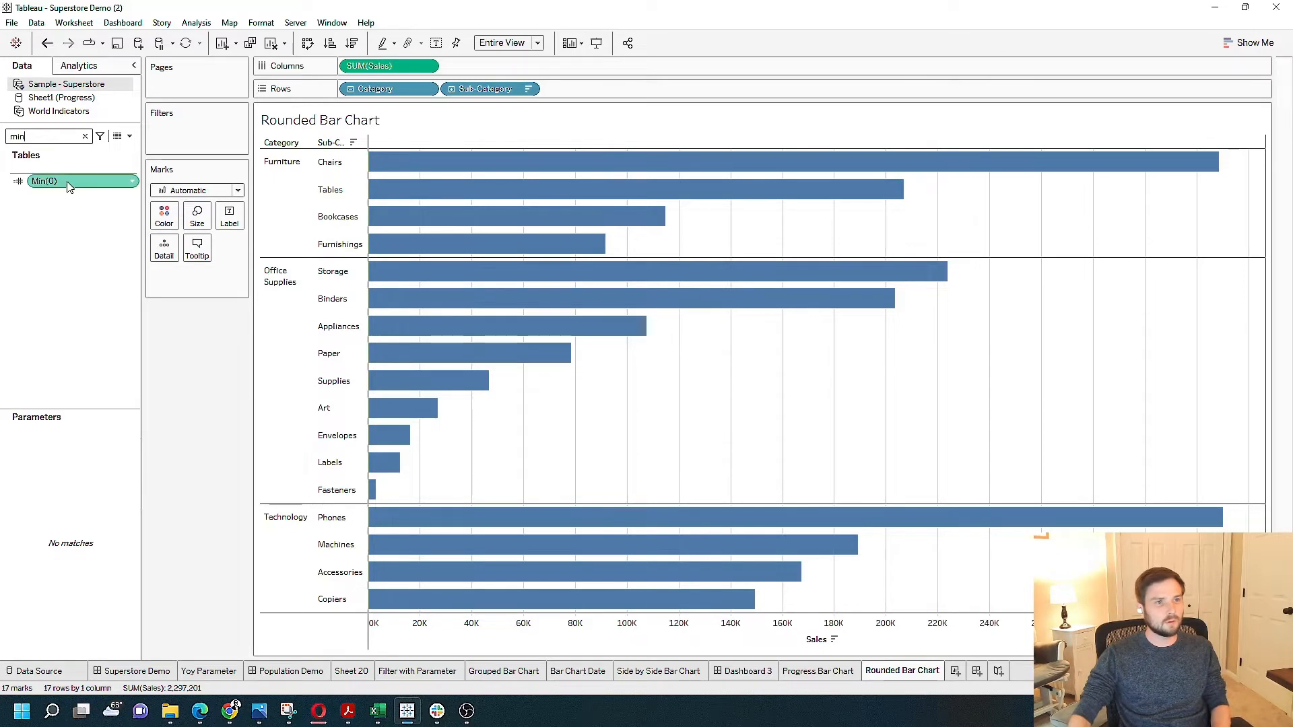
{"action": "left_click_drag", "start_coordinate": [57, 189], "coordinate": [490, 71]}
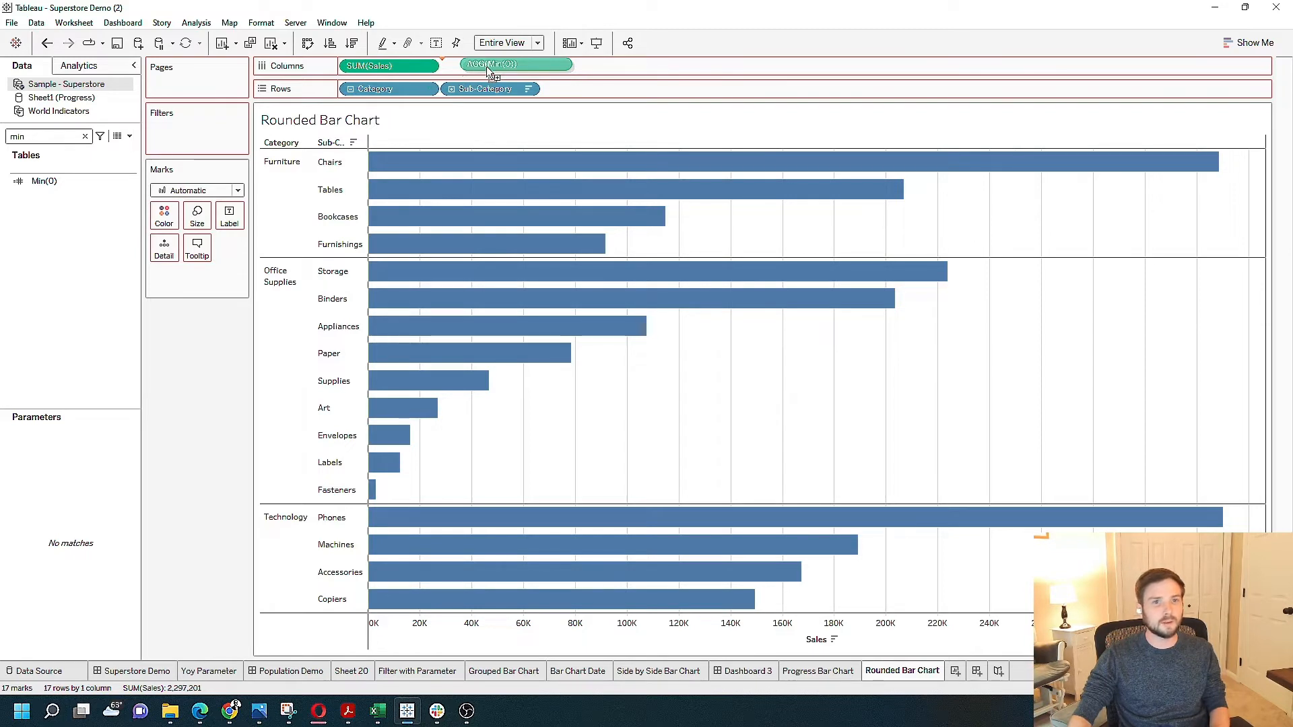
{"action": "left_click_drag", "start_coordinate": [489, 71], "coordinate": [491, 67]}
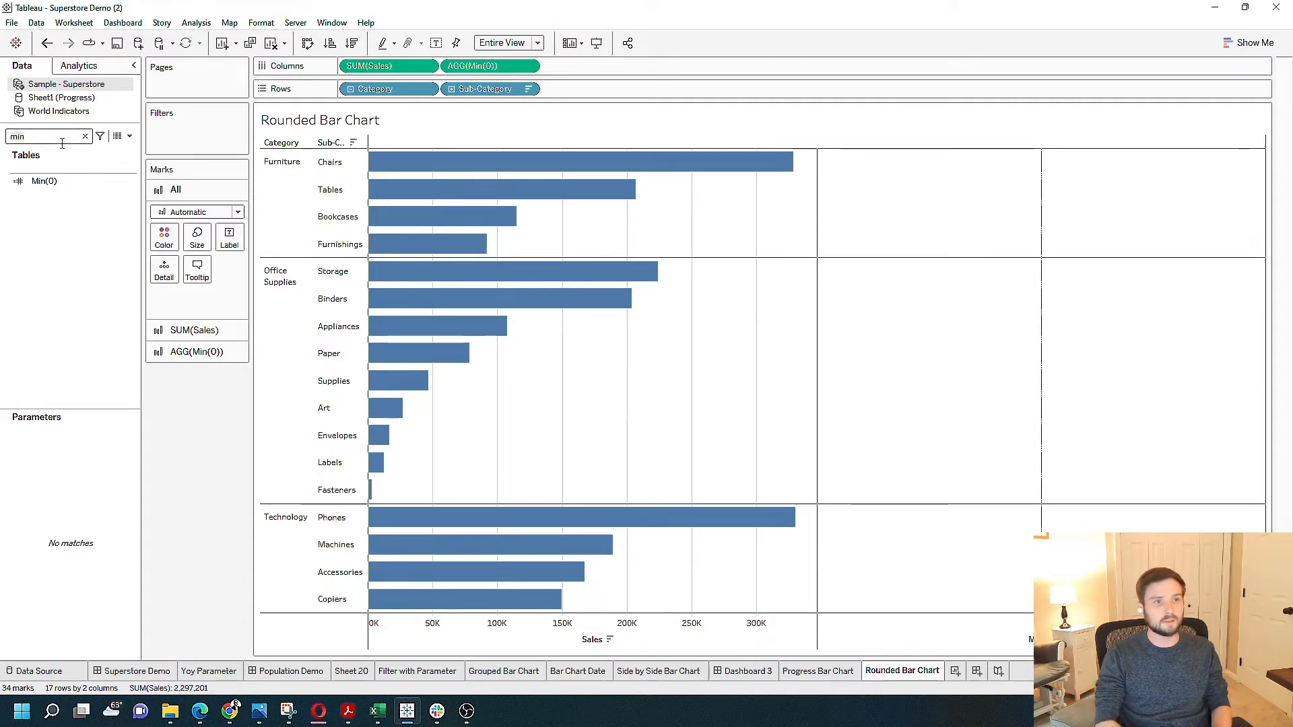
Find the Sales field and place it on the Min(0) axis so both measures share that axis as Measure Values
{"action": "key", "text": "BackSpace"}
{"action": "key", "text": "BackSpace"}
{"action": "key", "text": "BackSpace"}
{"action": "type", "text": "sales"}
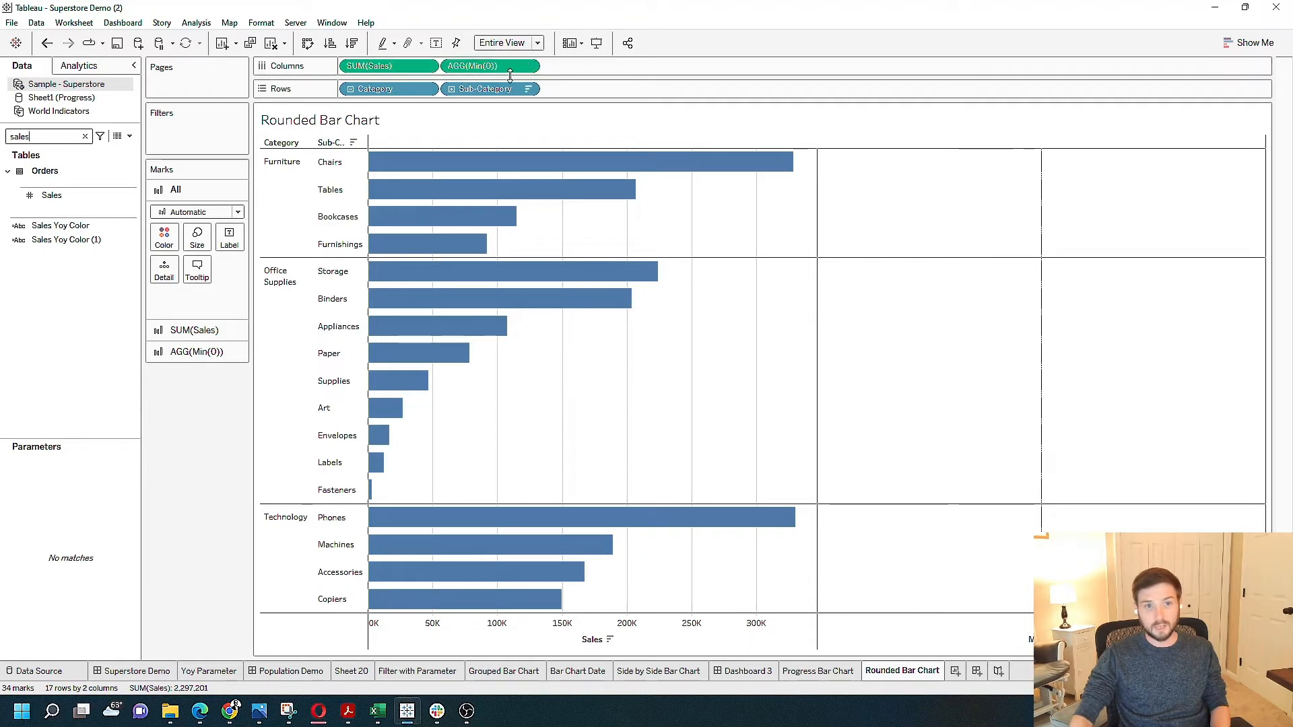
{"action": "left_click", "coordinate": [53, 198]}
{"action": "left_click_drag", "start_coordinate": [53, 200], "coordinate": [833, 625]}
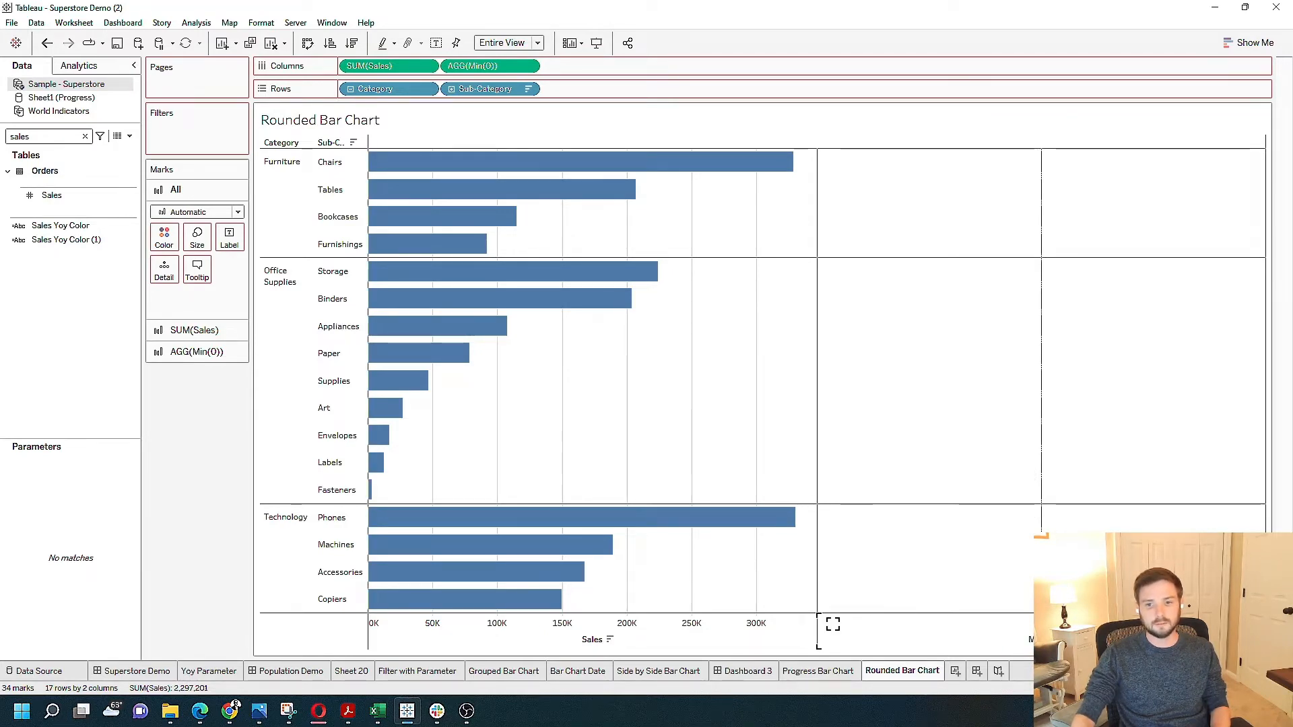
{"action": "left_click_drag", "start_coordinate": [832, 624], "coordinate": [833, 625]}
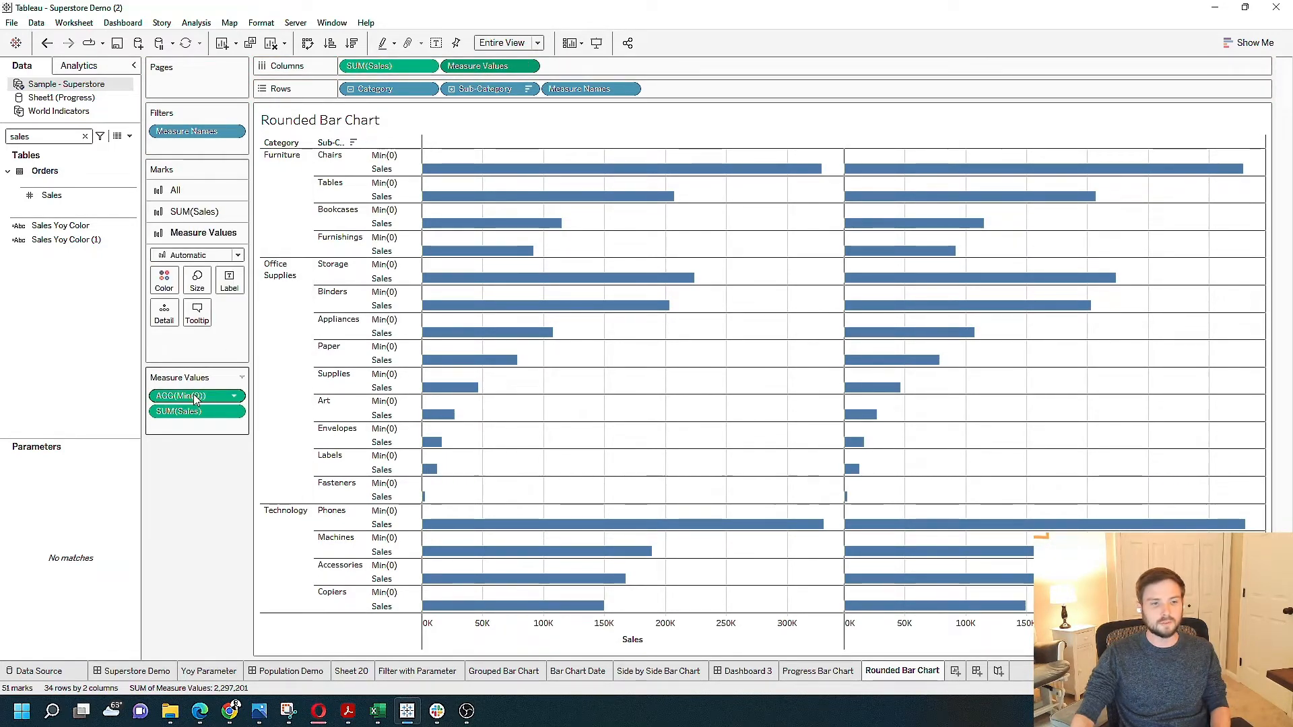
Set the Measure Values mark type to Circle and move Measure Names from Rows to Detail
{"action": "left_click", "coordinate": [370, 66]}
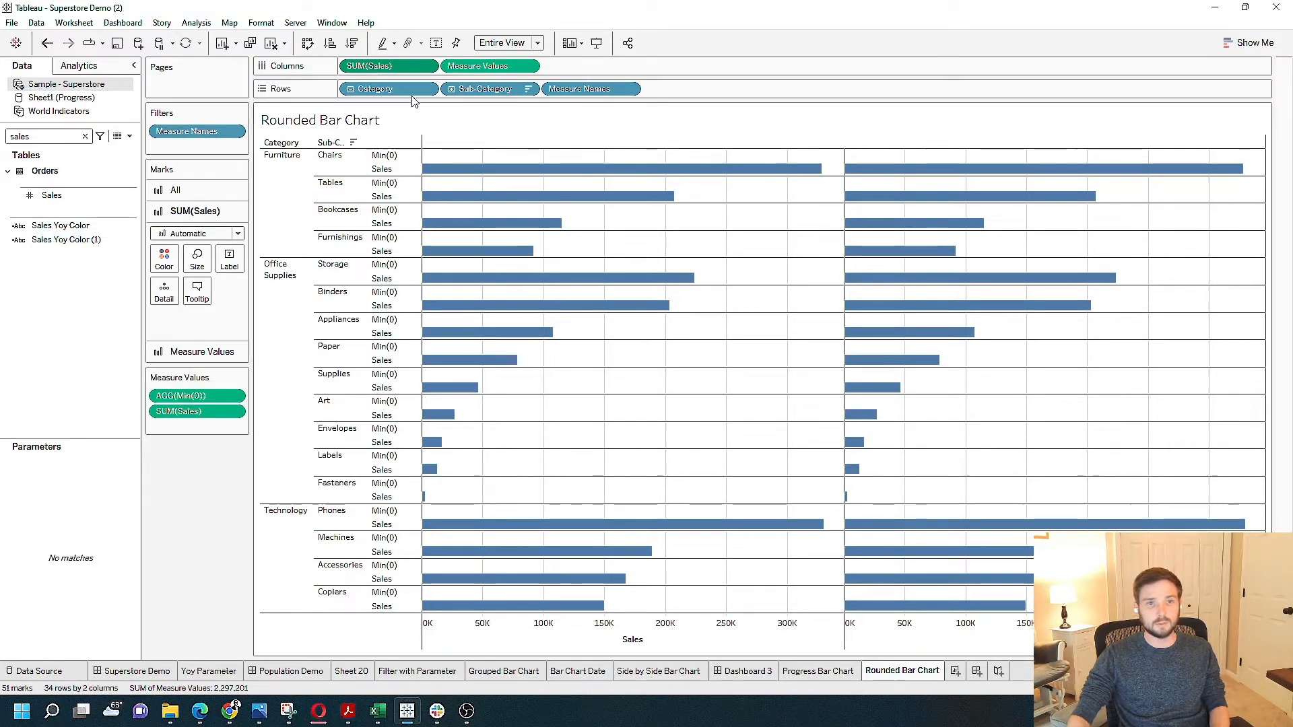
{"action": "left_click", "coordinate": [479, 67]}
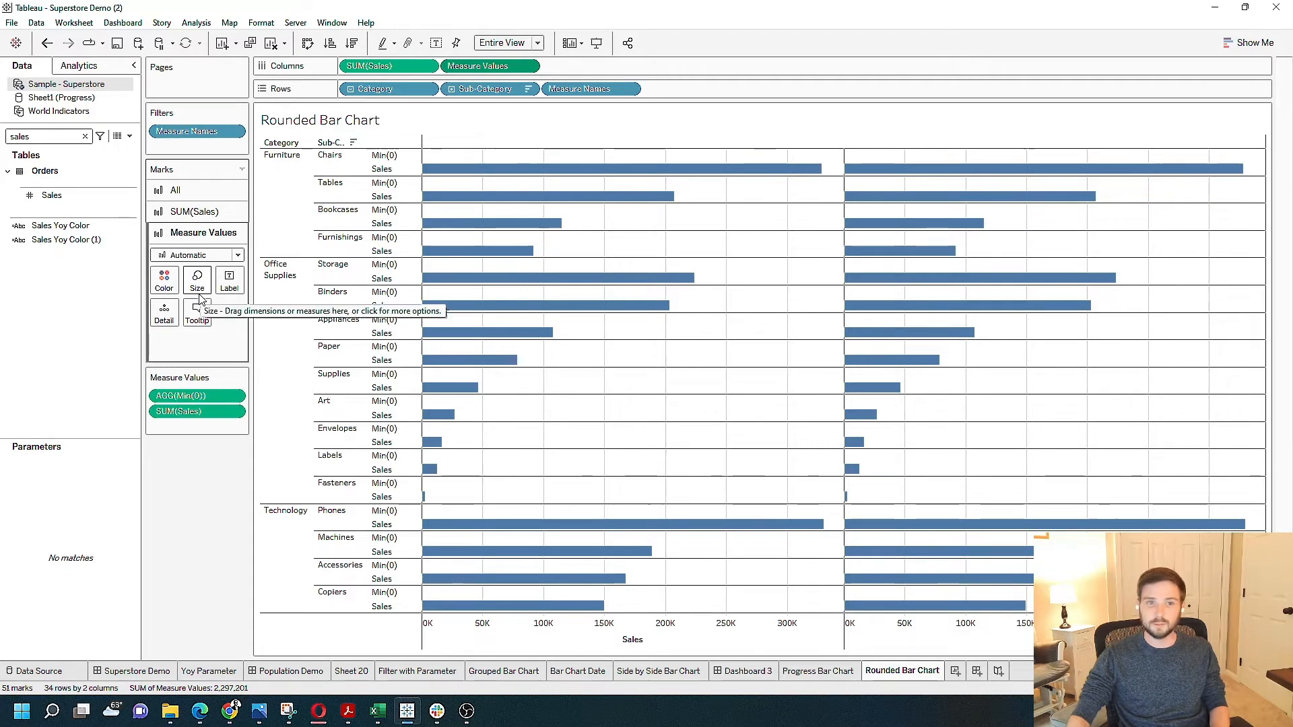
{"action": "left_click", "coordinate": [202, 257]}
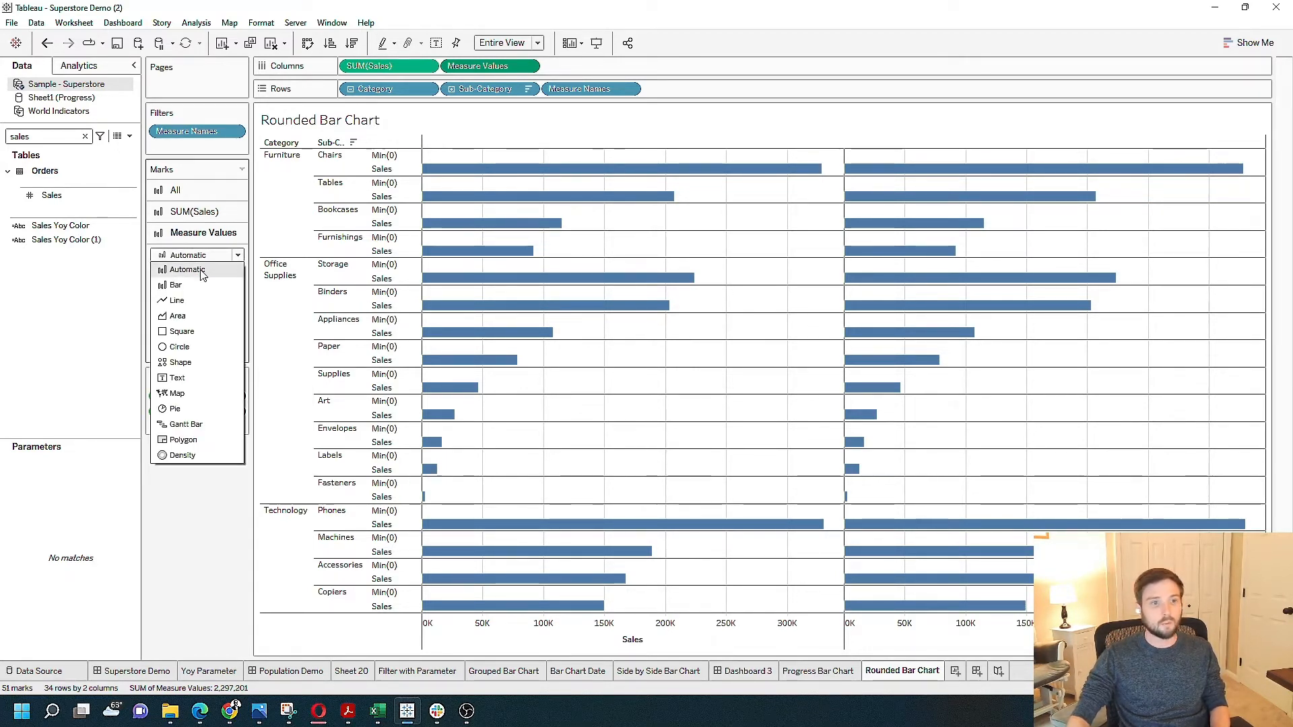
{"action": "left_click", "coordinate": [213, 348]}
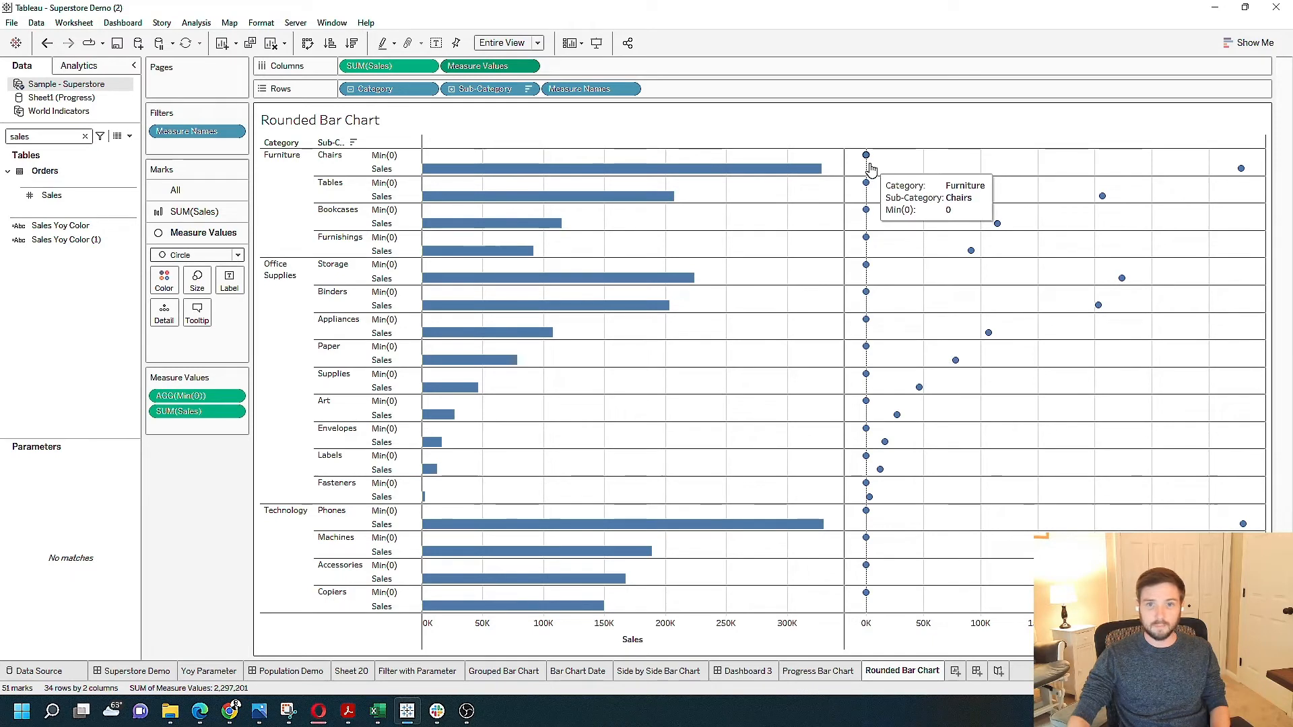
{"action": "mouse_move", "coordinate": [1240, 172]}
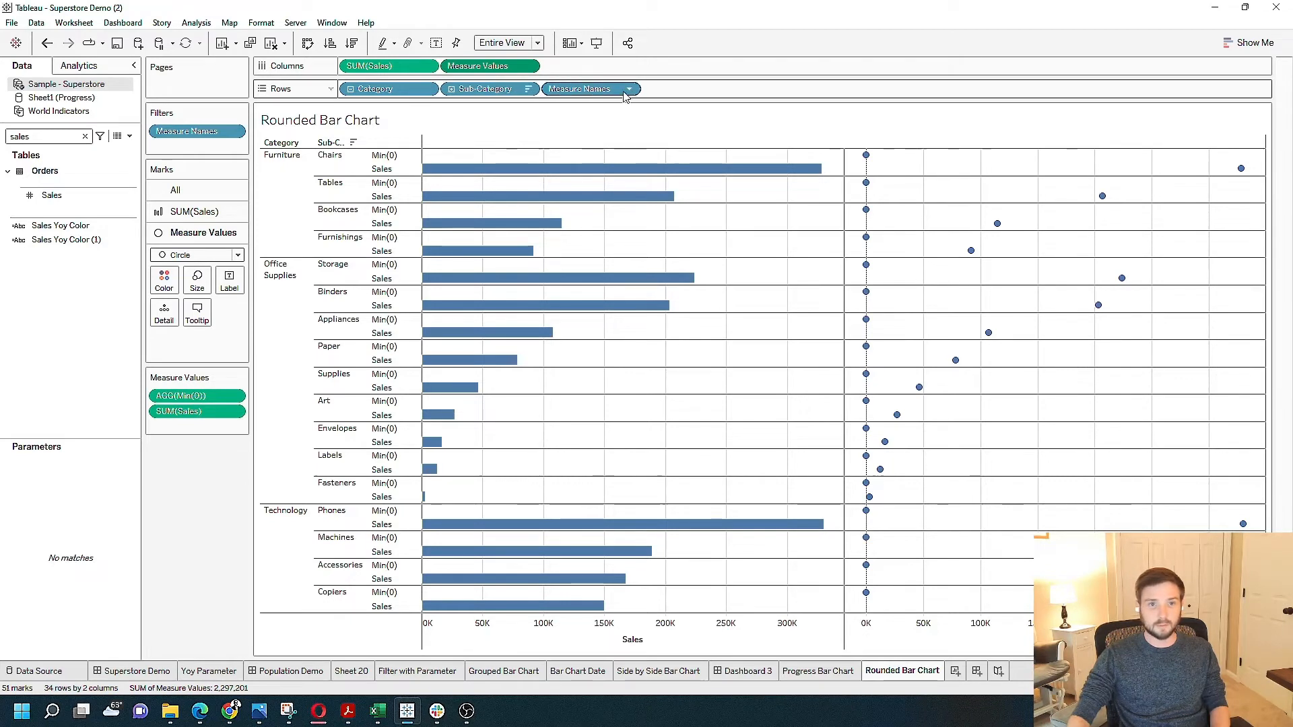
{"action": "left_click_drag", "start_coordinate": [625, 97], "coordinate": [167, 320]}
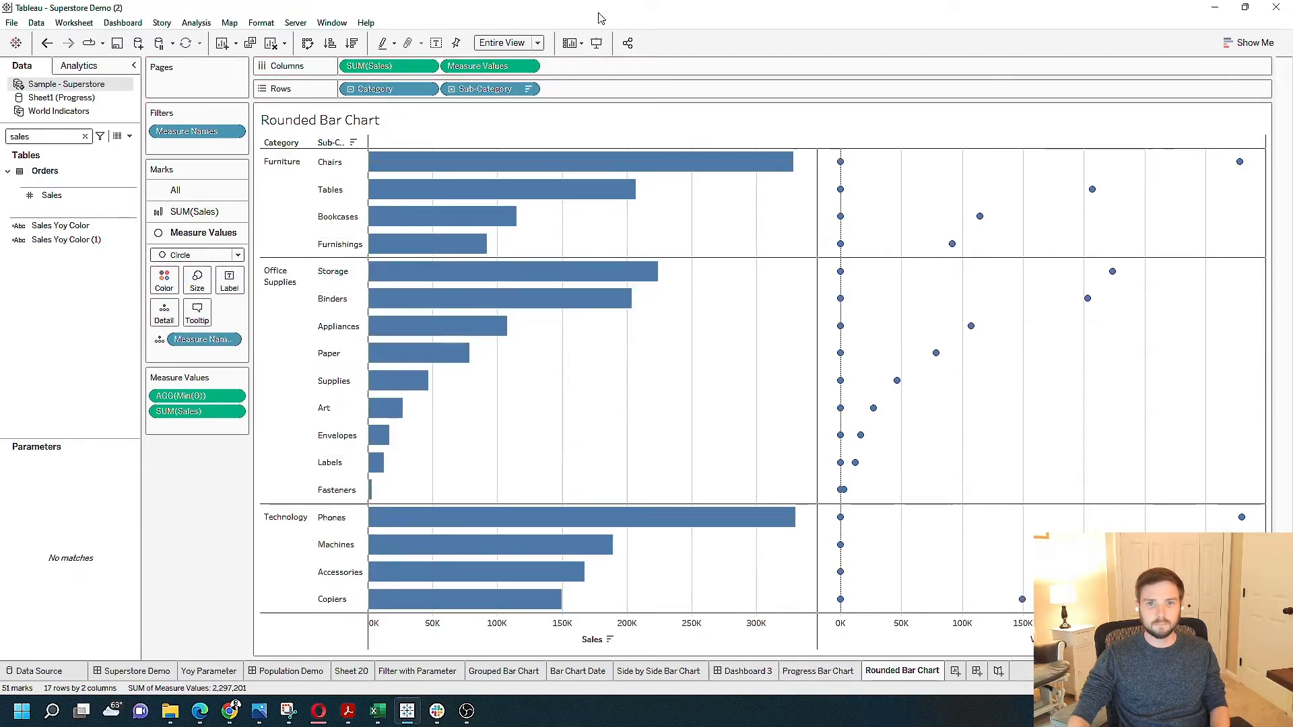
Enlarge the Measure Values circles to about three quarters of the size range
{"action": "left_click", "coordinate": [200, 279]}
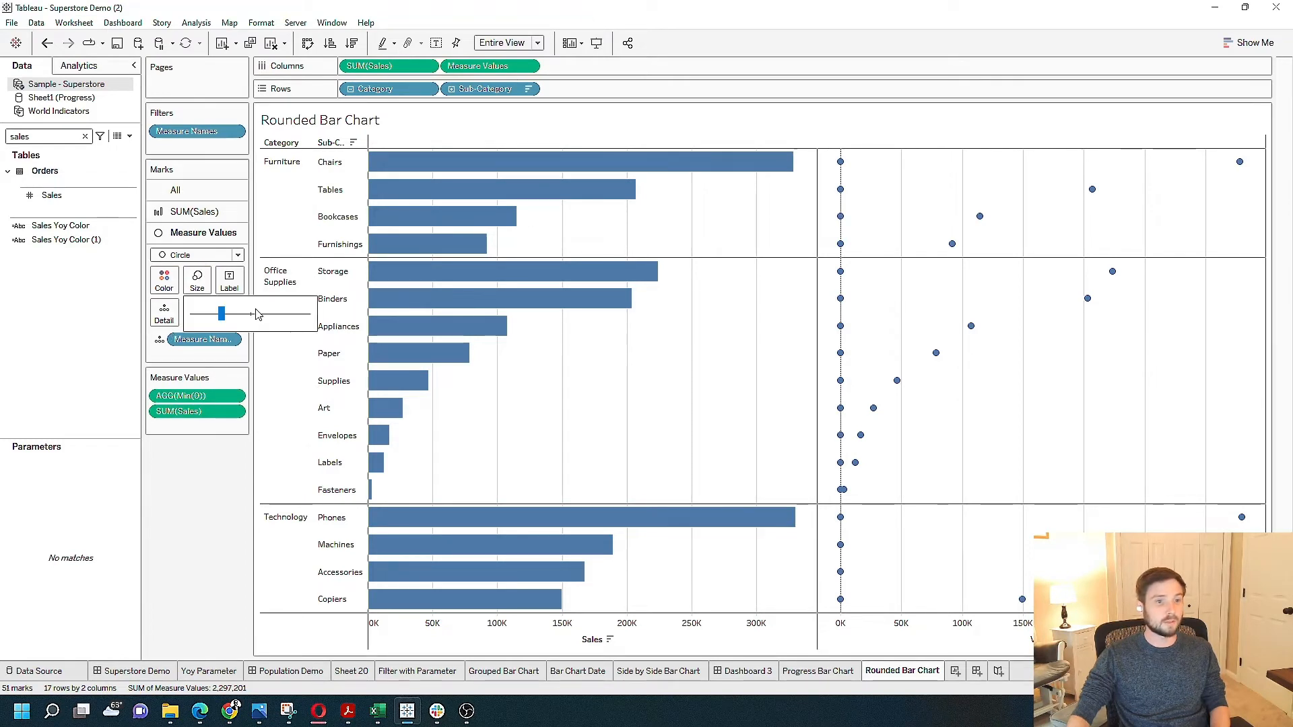
{"action": "left_click_drag", "start_coordinate": [253, 317], "coordinate": [249, 318]}
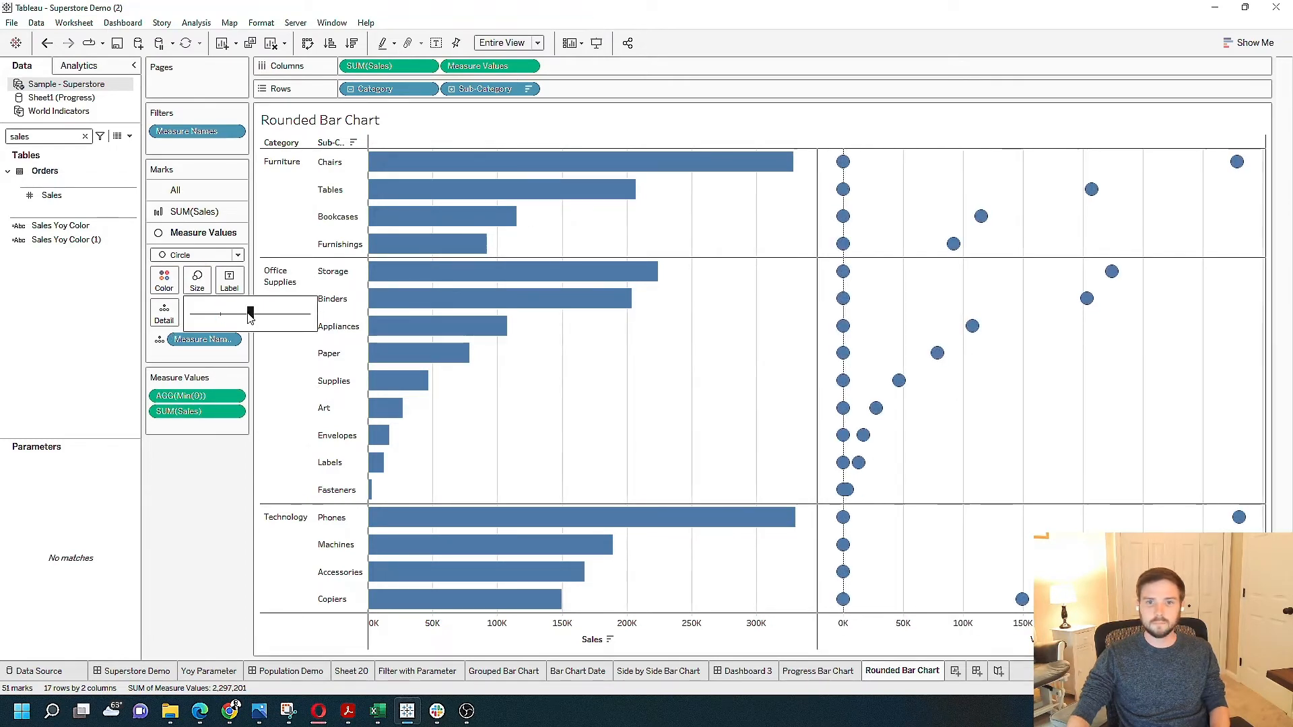
{"action": "left_click", "coordinate": [280, 313]}
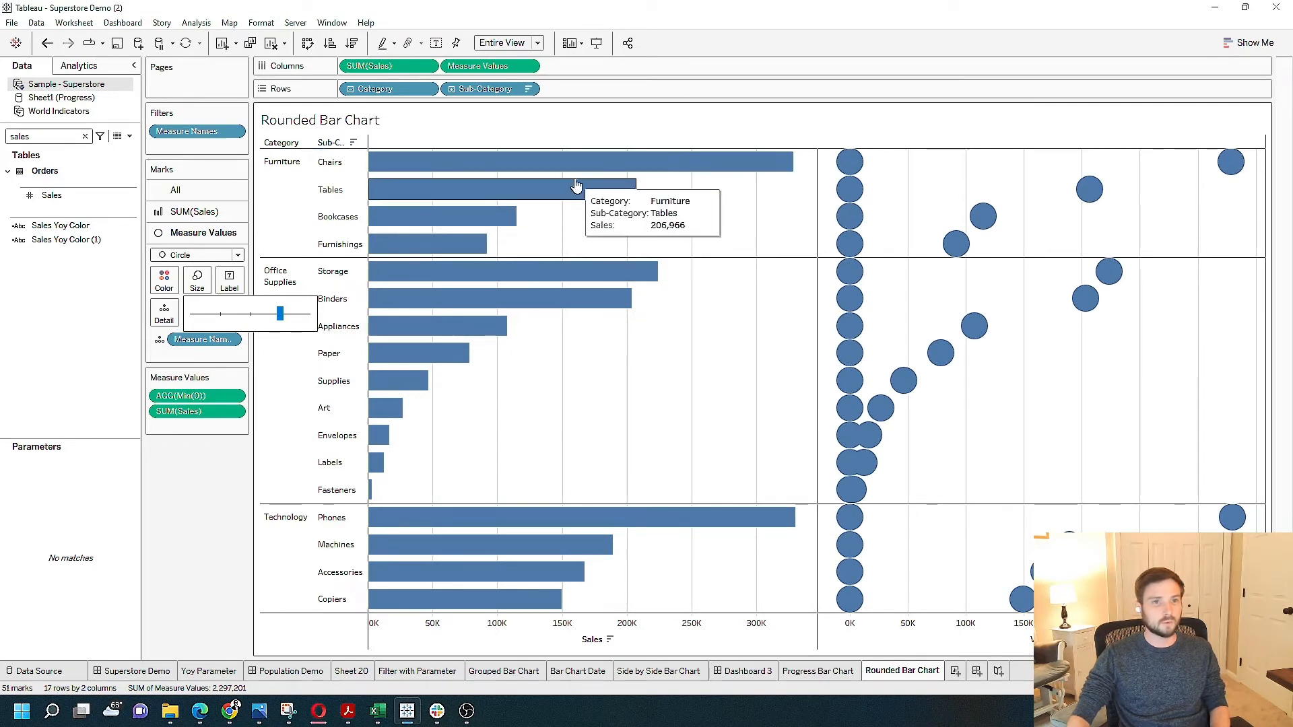
{"action": "left_click", "coordinate": [224, 439]}
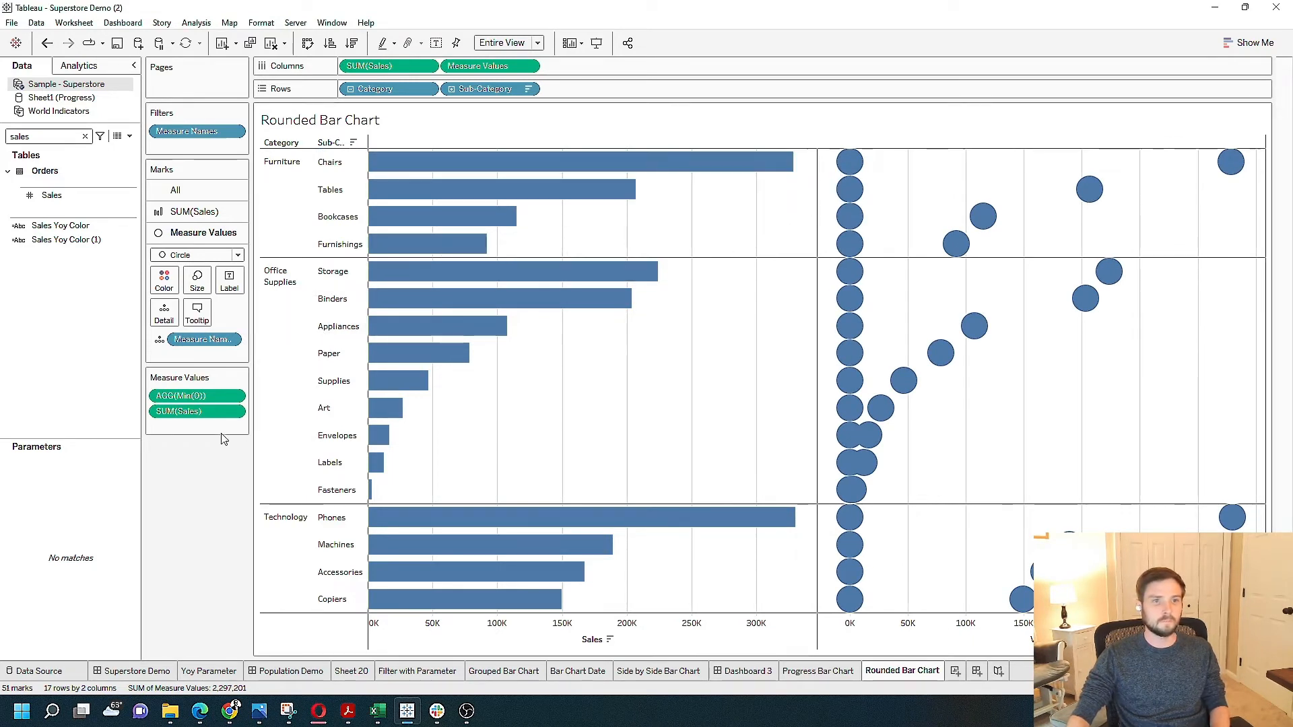
Make Measure Values a dual axis with SUM(Sales) and set the SUM(Sales) mark type to Bar
{"action": "left_click", "coordinate": [528, 67]}
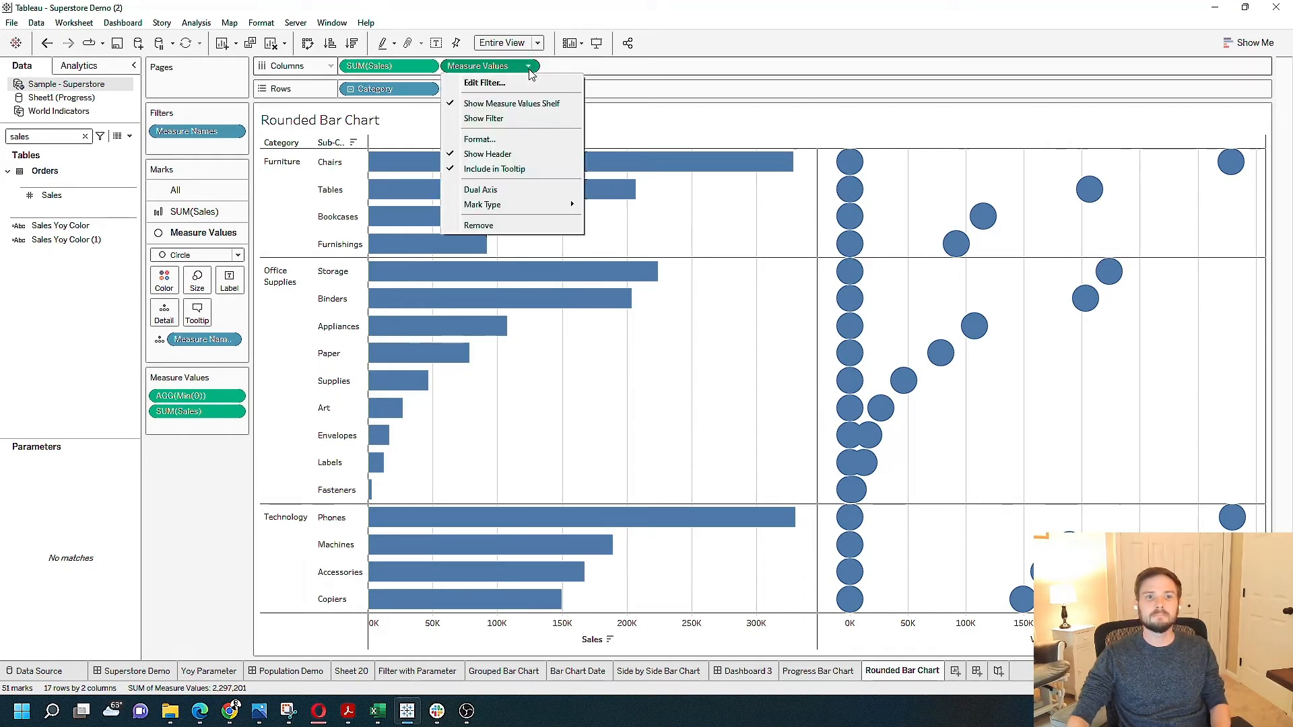
{"action": "left_click", "coordinate": [501, 193]}
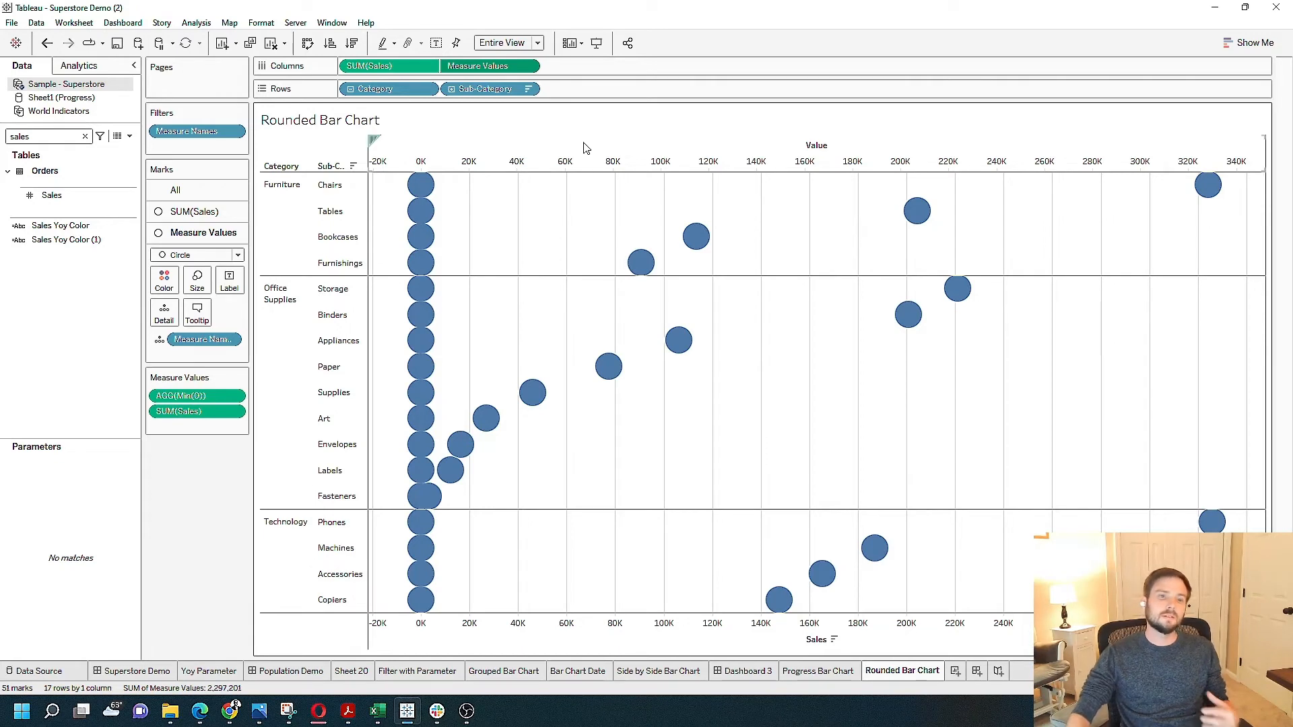
{"action": "left_click", "coordinate": [384, 71]}
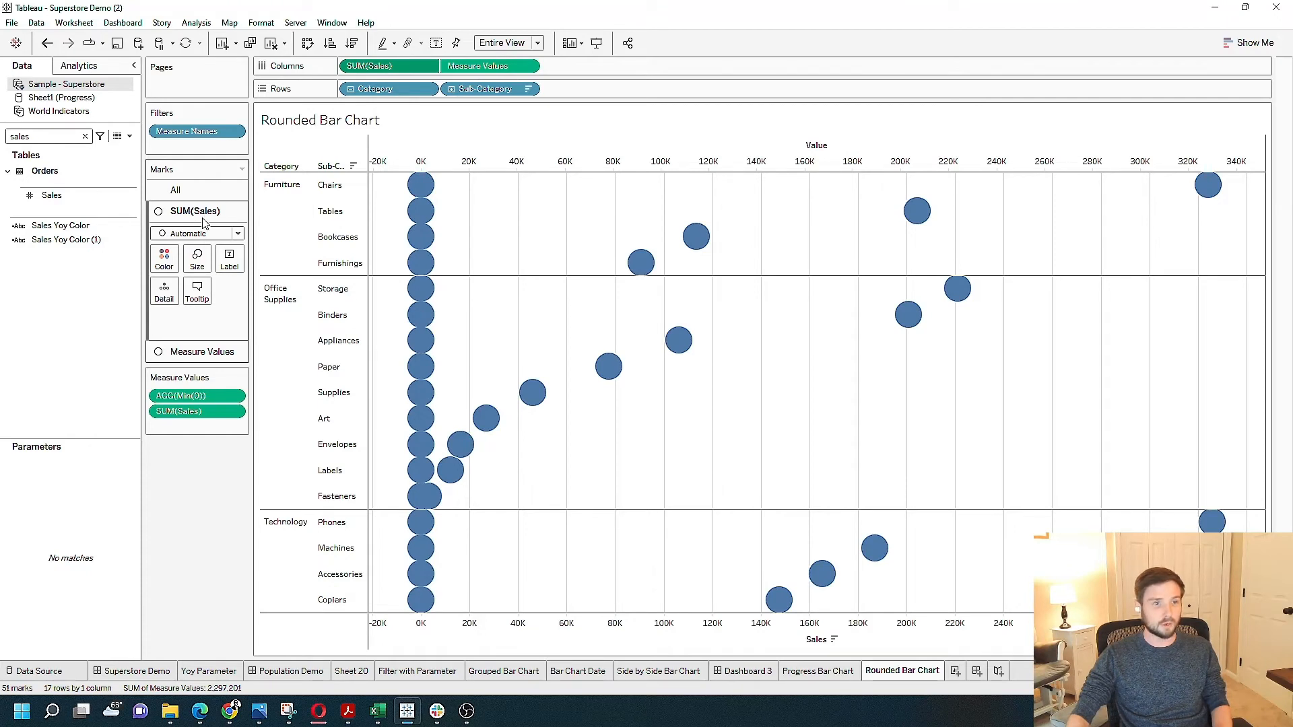
{"action": "left_click", "coordinate": [212, 235]}
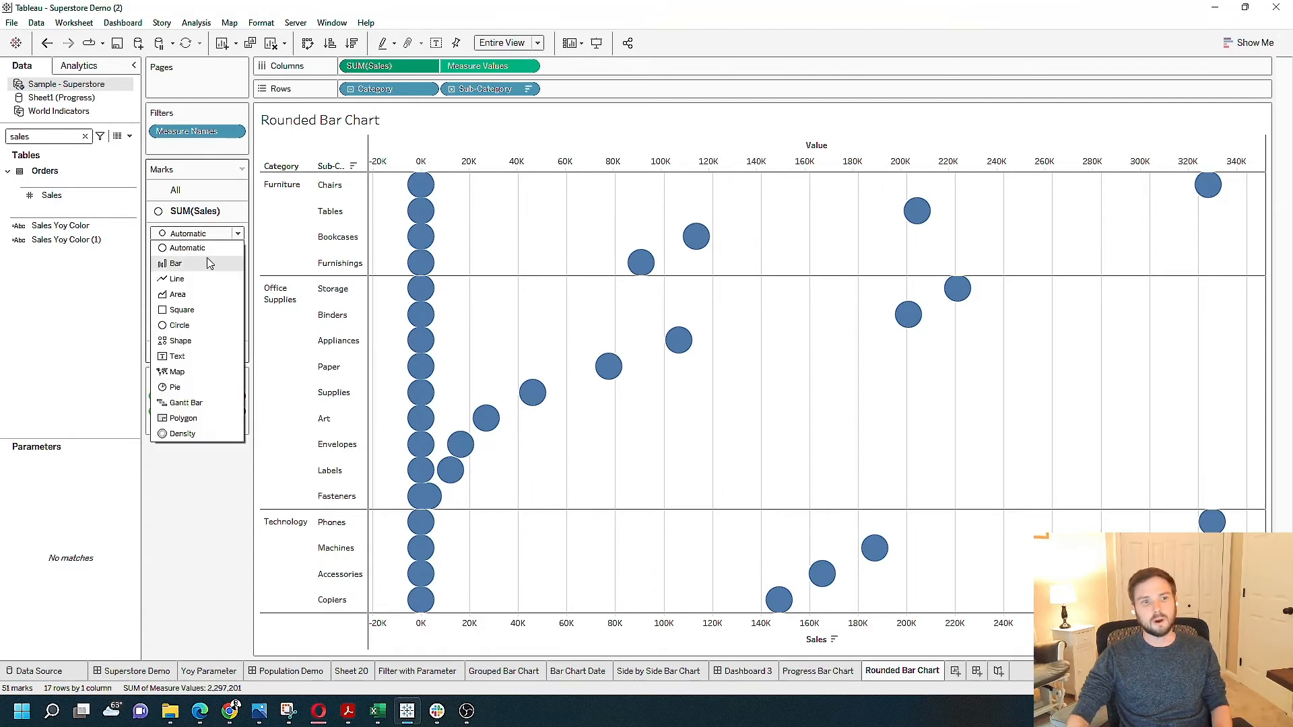
{"action": "left_click", "coordinate": [210, 265]}
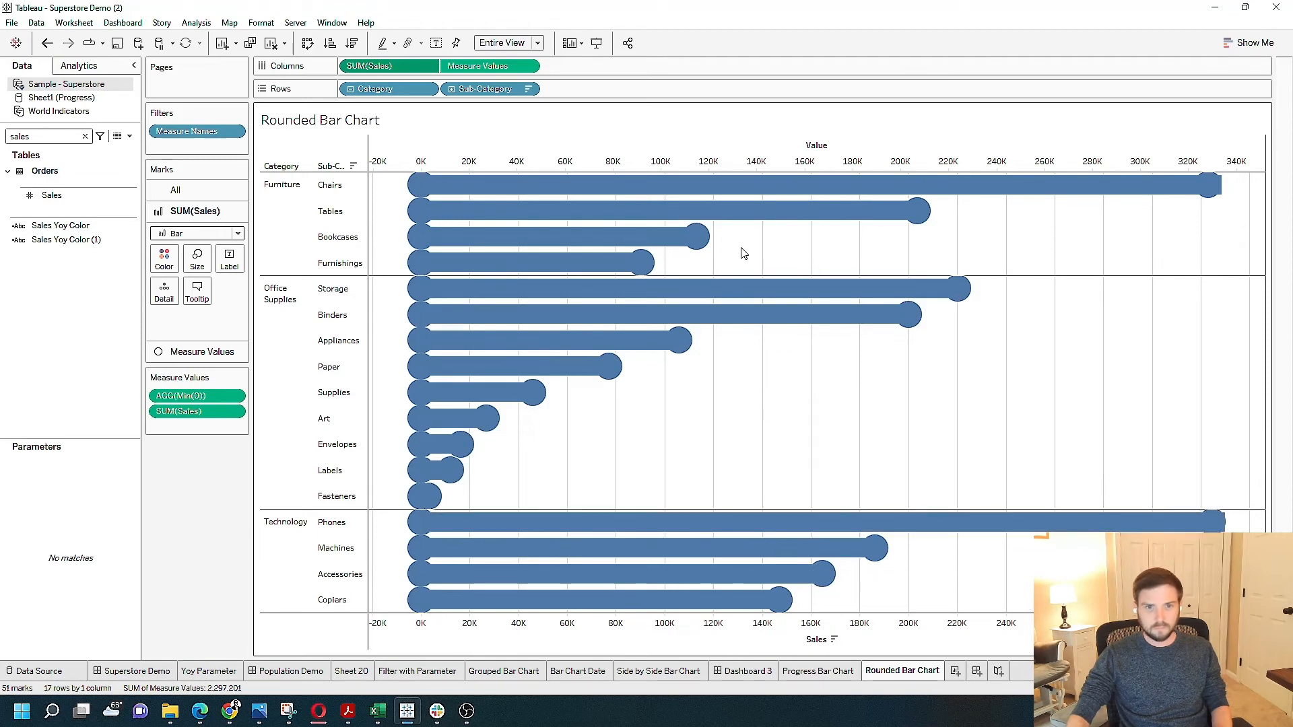
Synchronize the Measure Values axis with the SUM(Sales) axis and clear the axis selection
{"action": "right_click", "coordinate": [764, 163]}
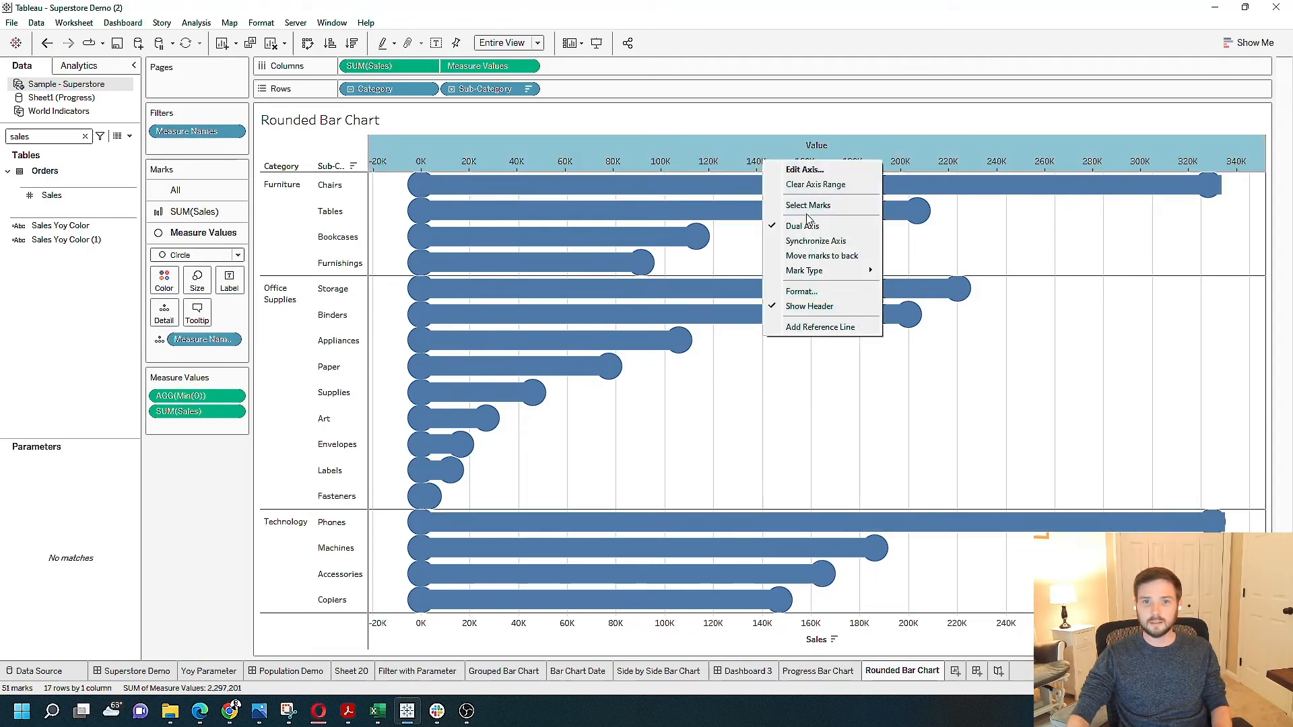
{"action": "left_click", "coordinate": [836, 243]}
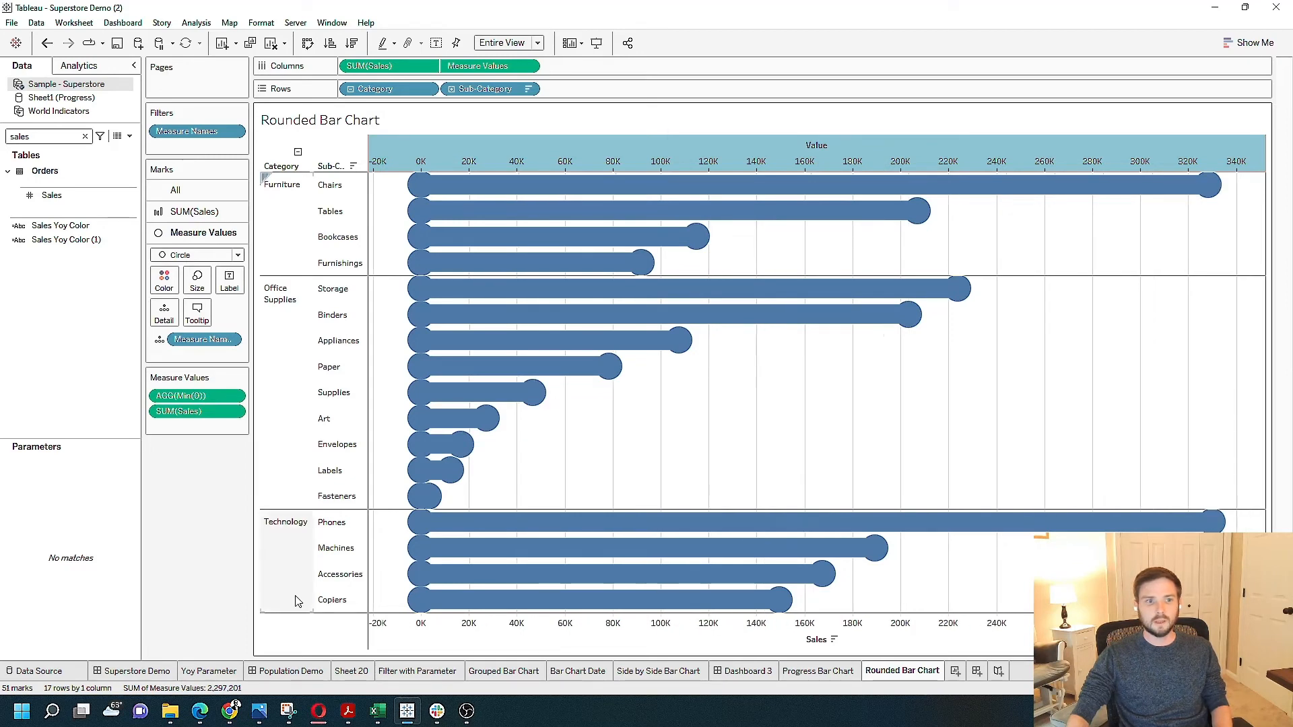
{"action": "left_click", "coordinate": [204, 519]}
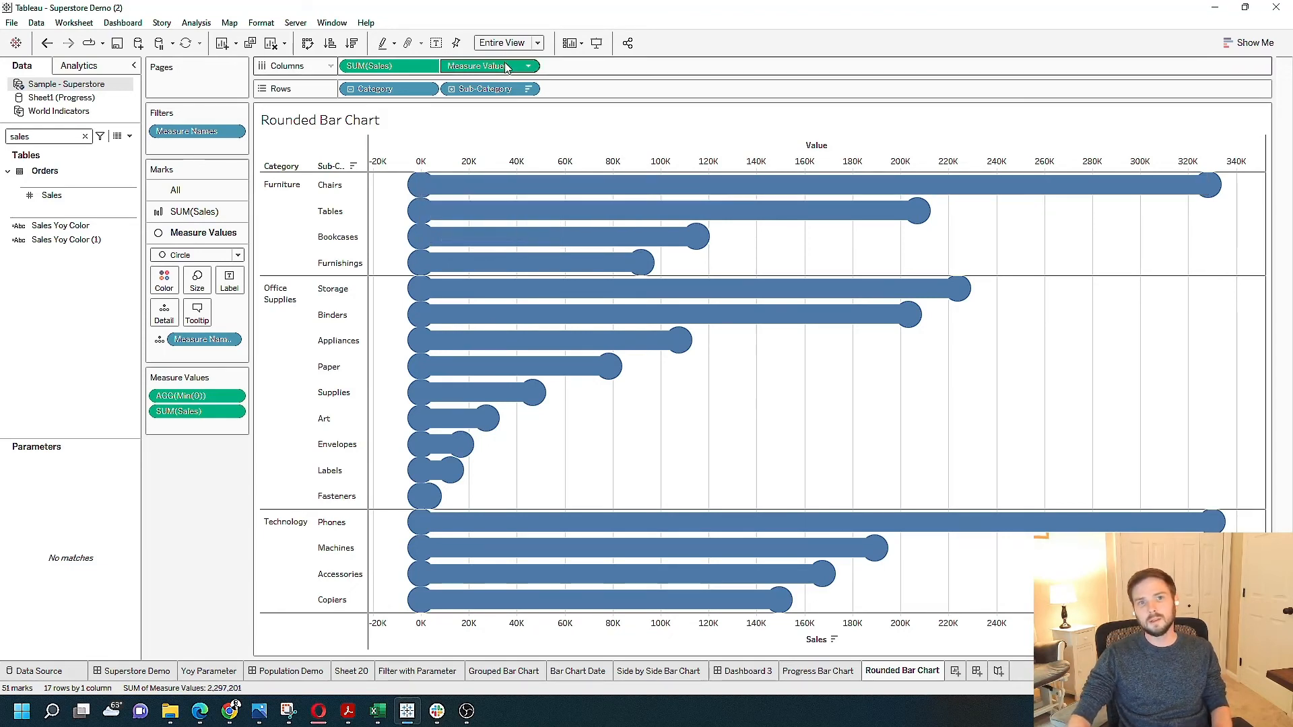
Shrink the Measure Values circles to slightly above the middle of the size range, matching their diameter to the bar thickness
{"action": "left_click", "coordinate": [197, 281]}
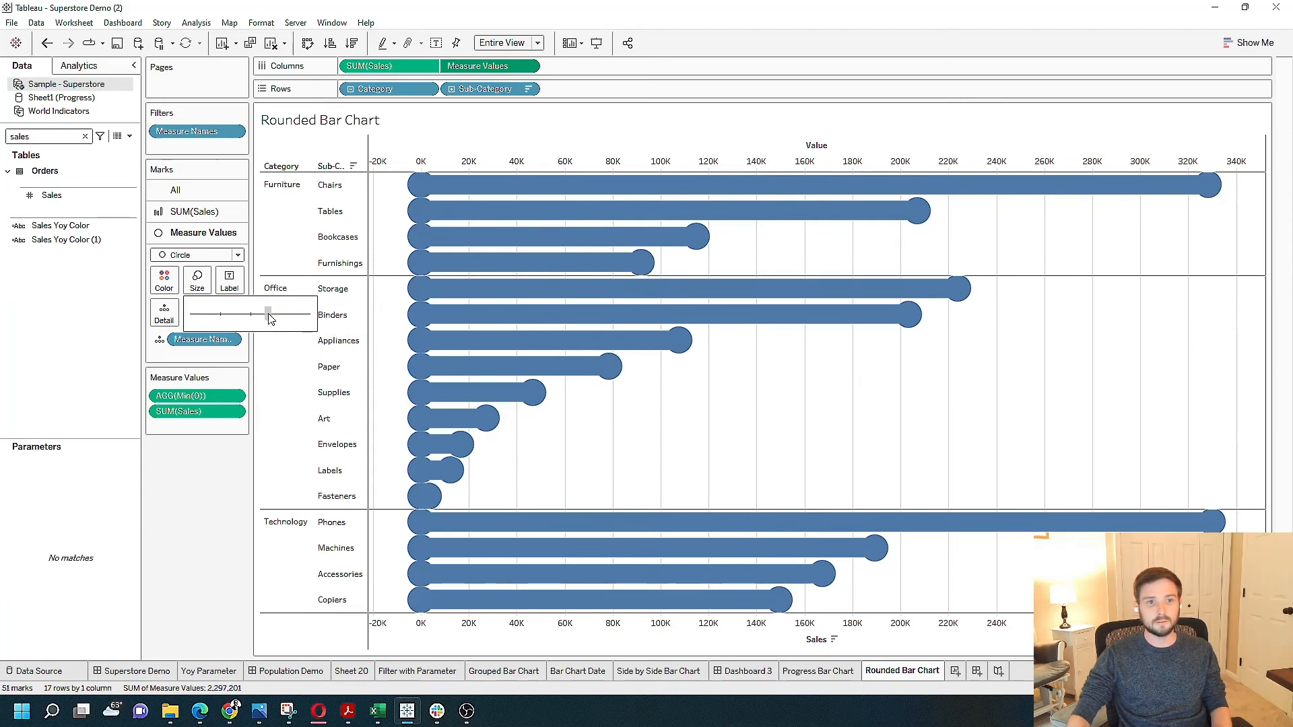
{"action": "left_click_drag", "start_coordinate": [268, 314], "coordinate": [266, 322]}
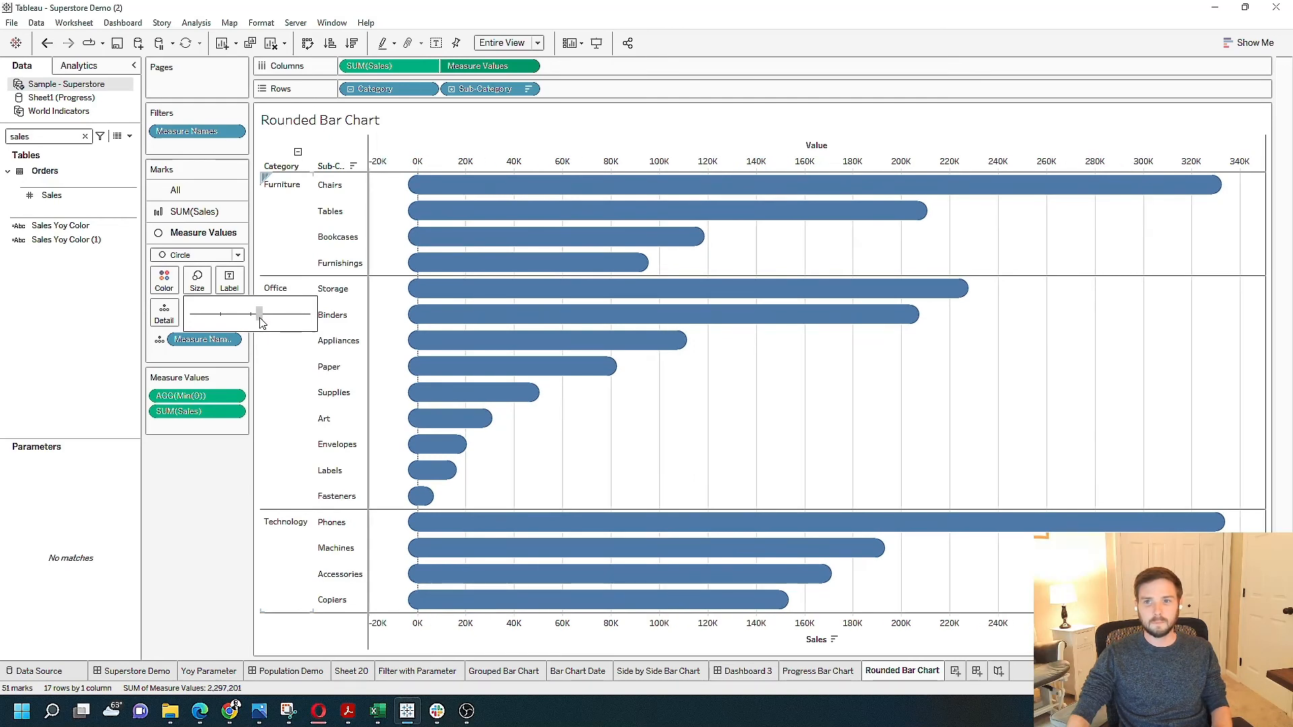
{"action": "left_click", "coordinate": [260, 316]}
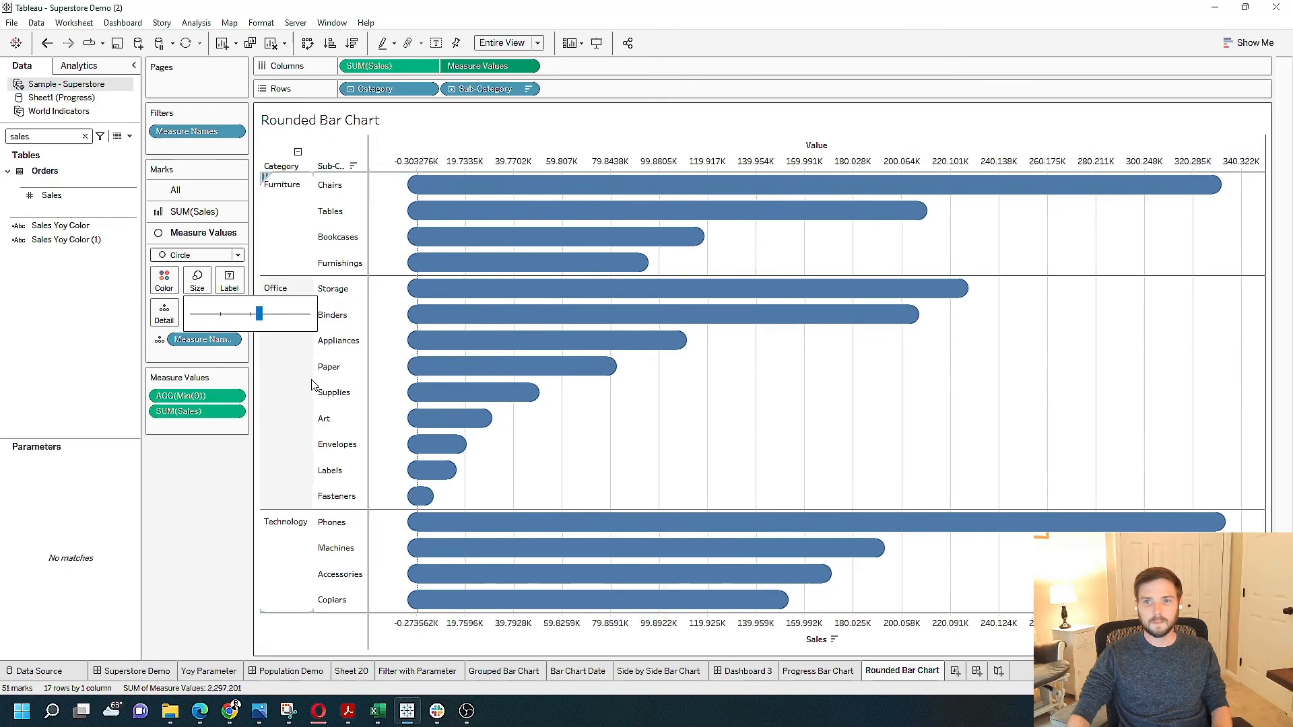
{"action": "left_click", "coordinate": [263, 316]}
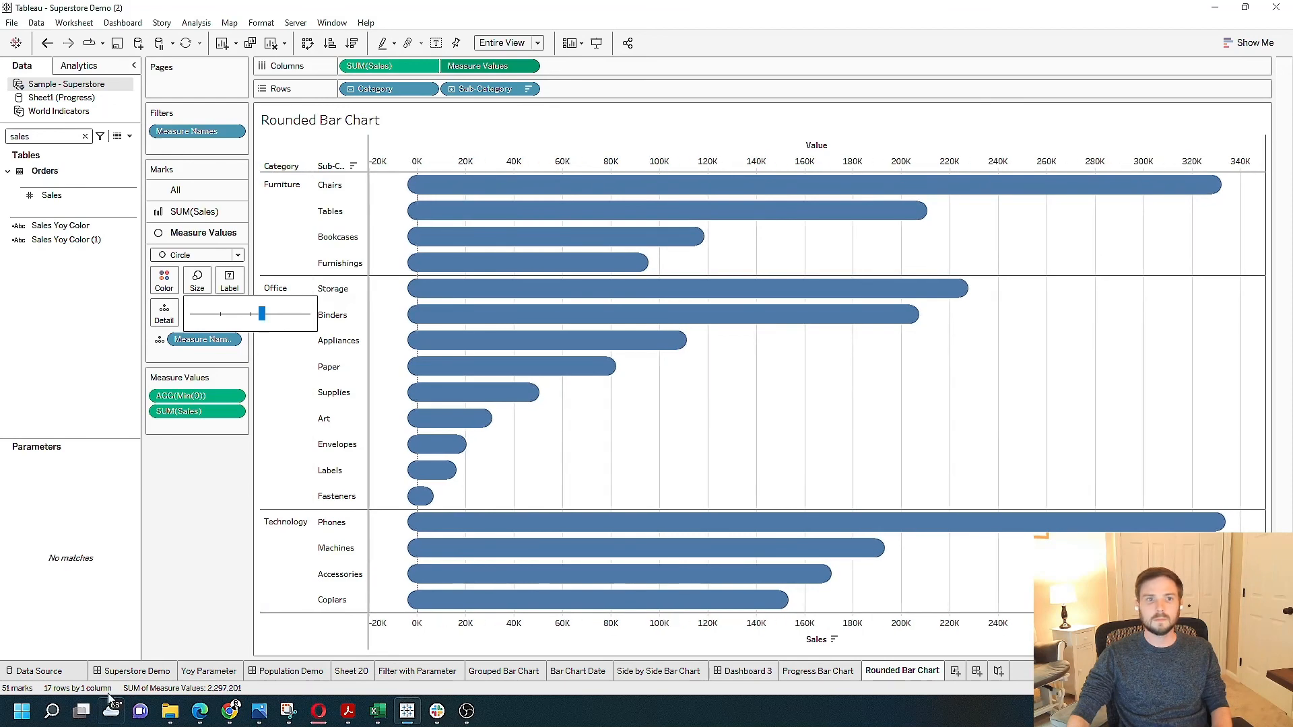